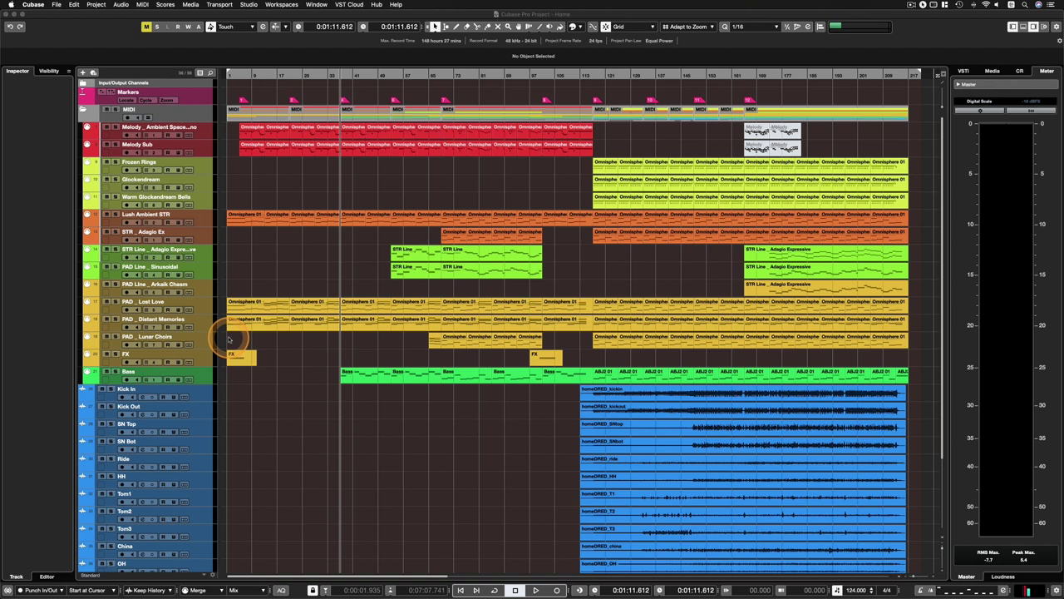
click(115, 249)
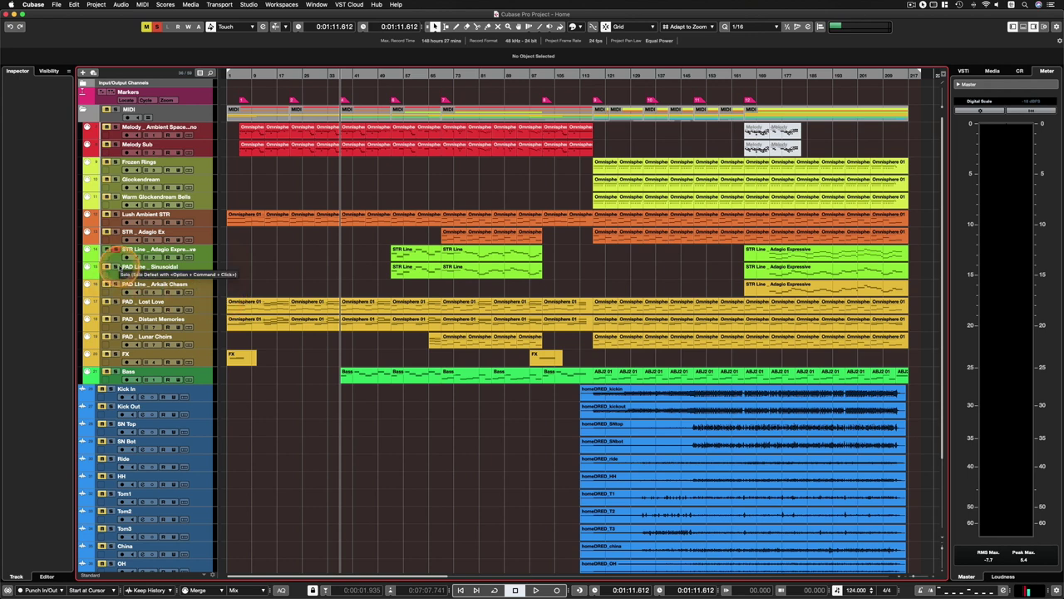
click(116, 267)
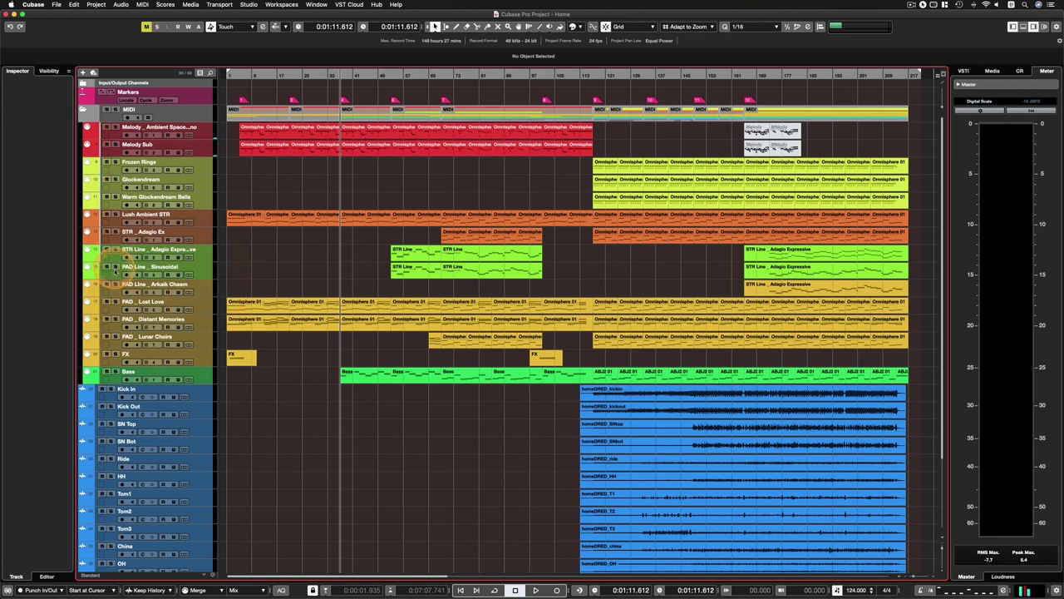
click(115, 267)
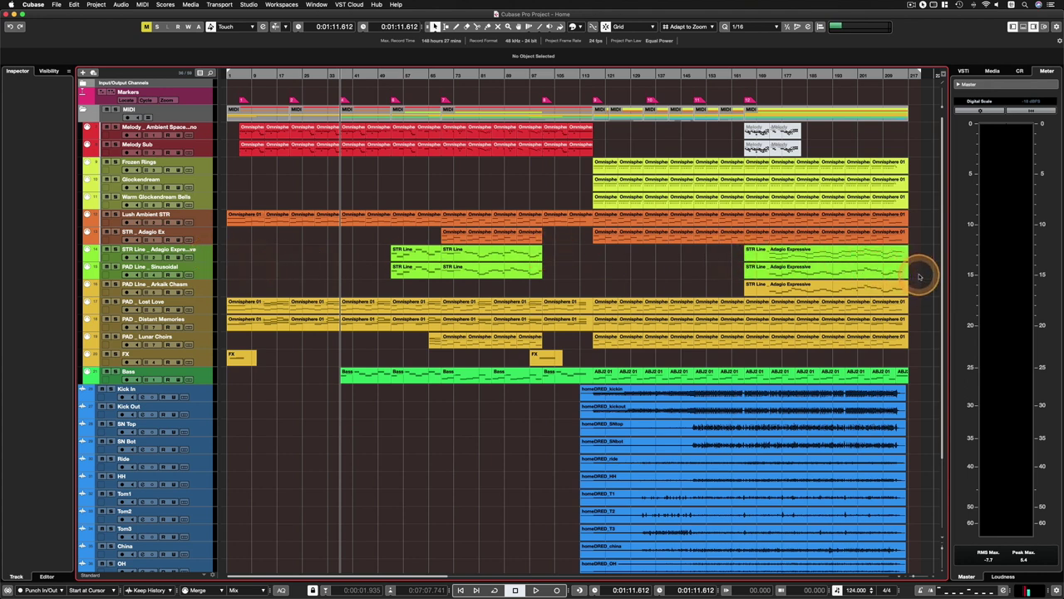
Try selecting the events of the two green line tracks, and all MIDI events from Frozen Rings down to Bass
drag(918, 273, 385, 251)
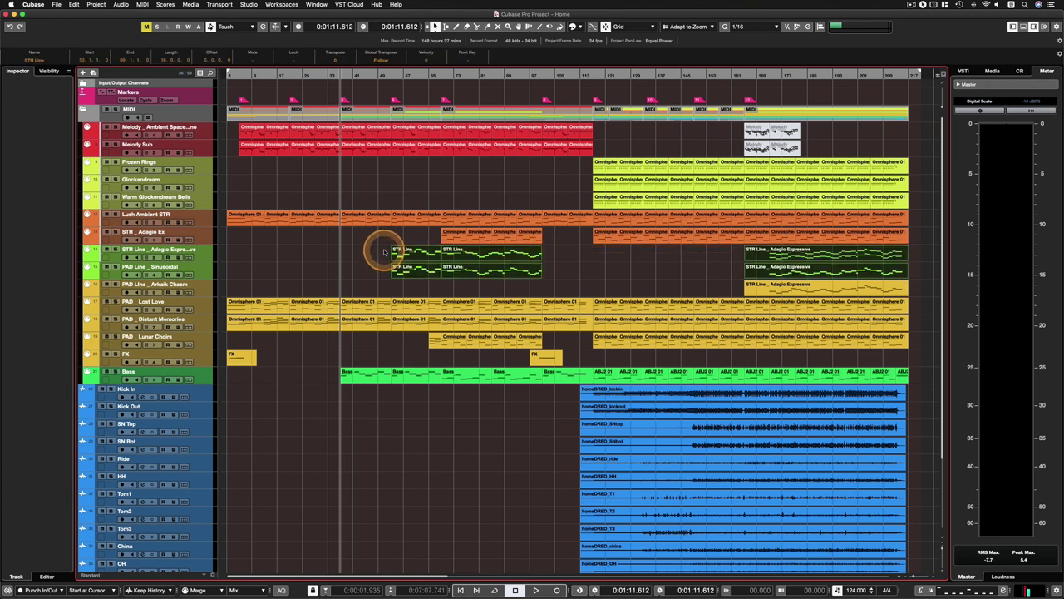
drag(921, 376, 227, 167)
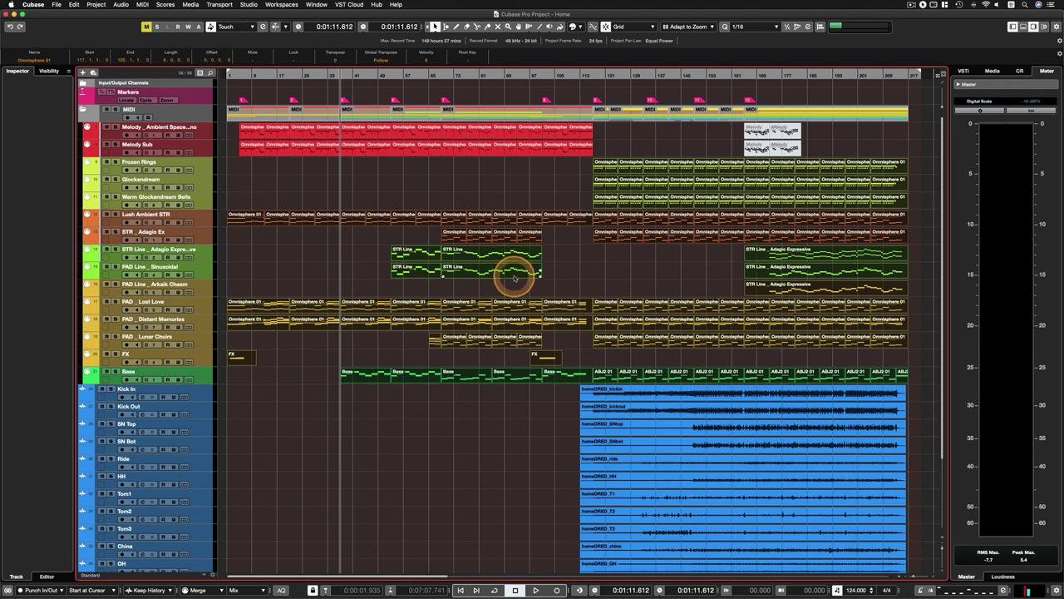
click(923, 328)
drag(920, 275, 366, 243)
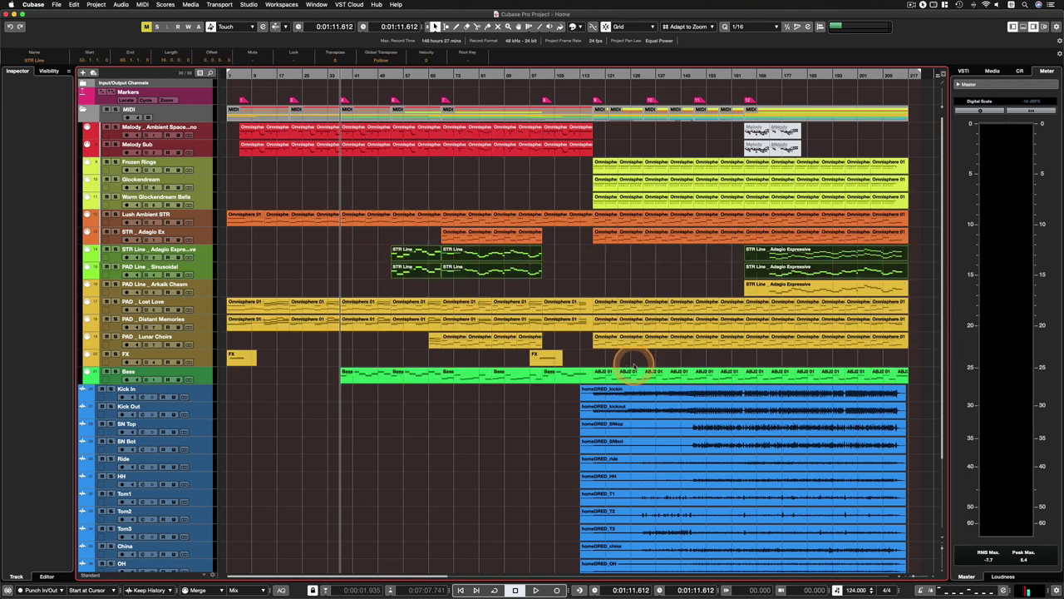
click(584, 283)
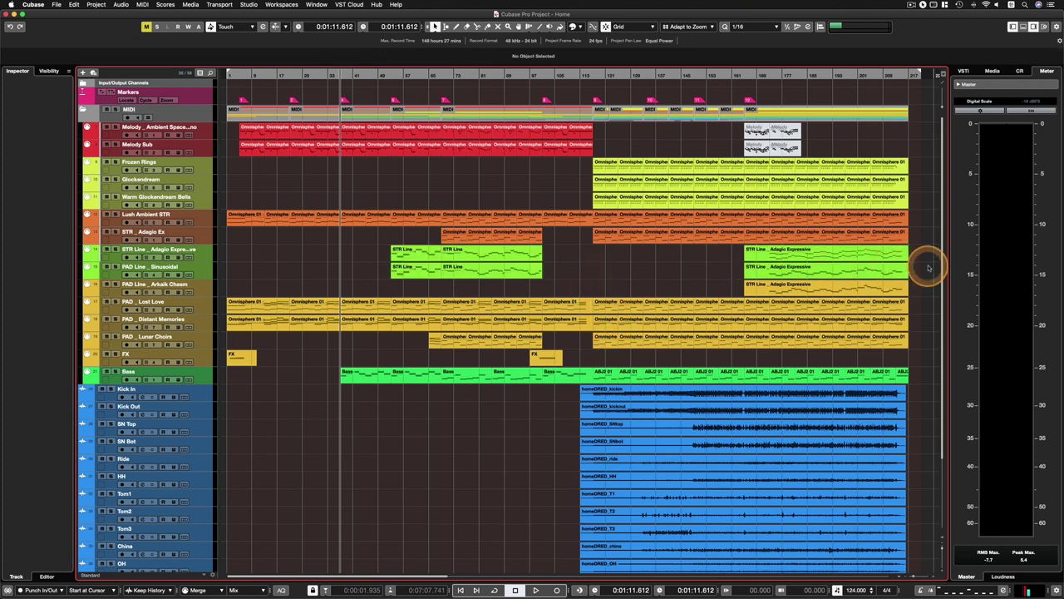
Select all events on the STR Line _ Adagio Expressive and PAD Line _ Sinusoidal tracks and view their context menu
drag(918, 274, 370, 305)
drag(445, 293, 305, 250)
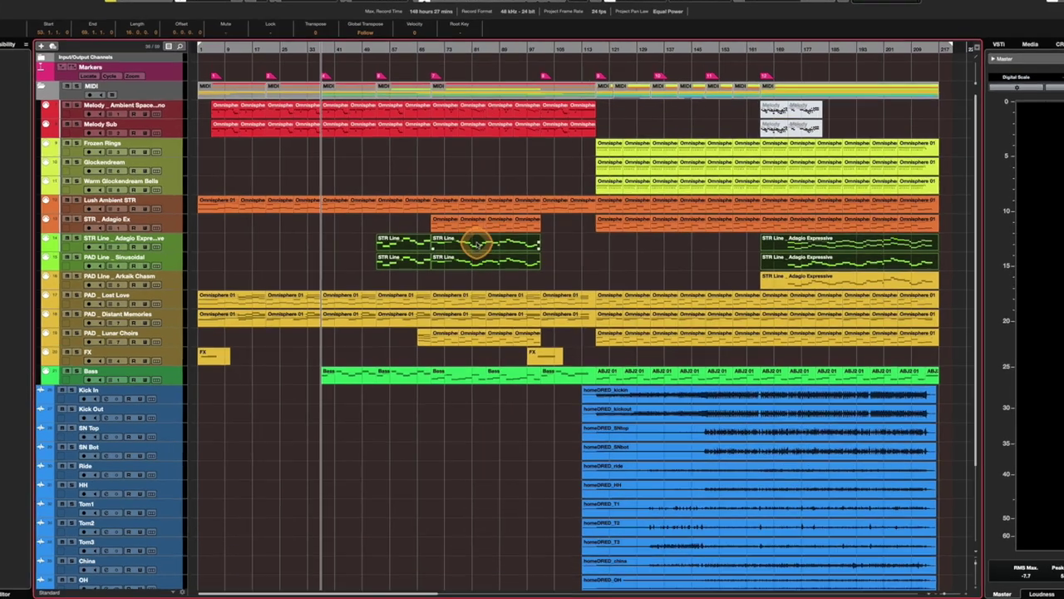
right_click(482, 253)
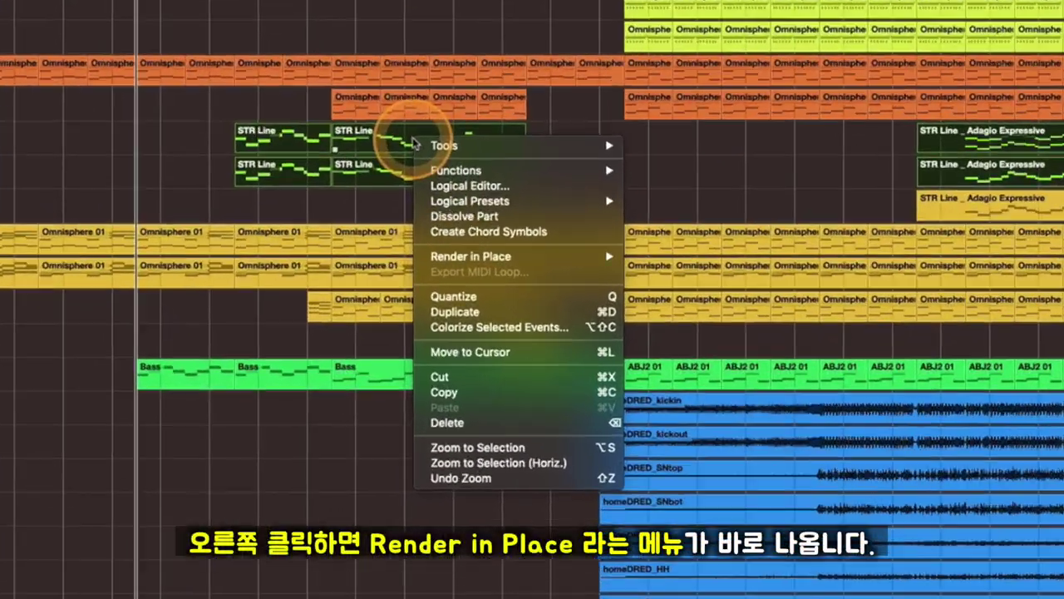
click(674, 187)
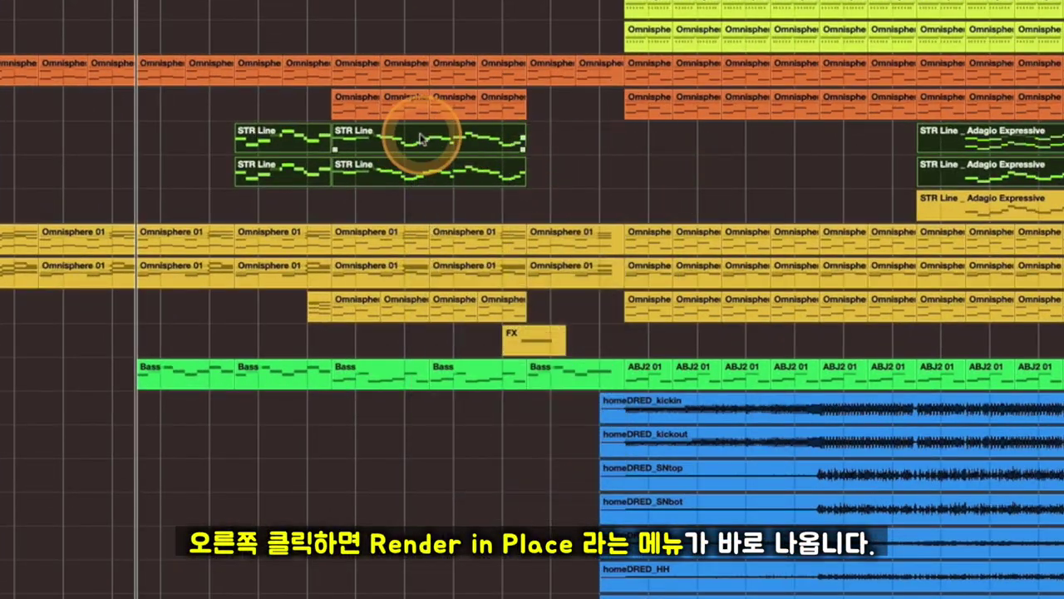
right_click(373, 152)
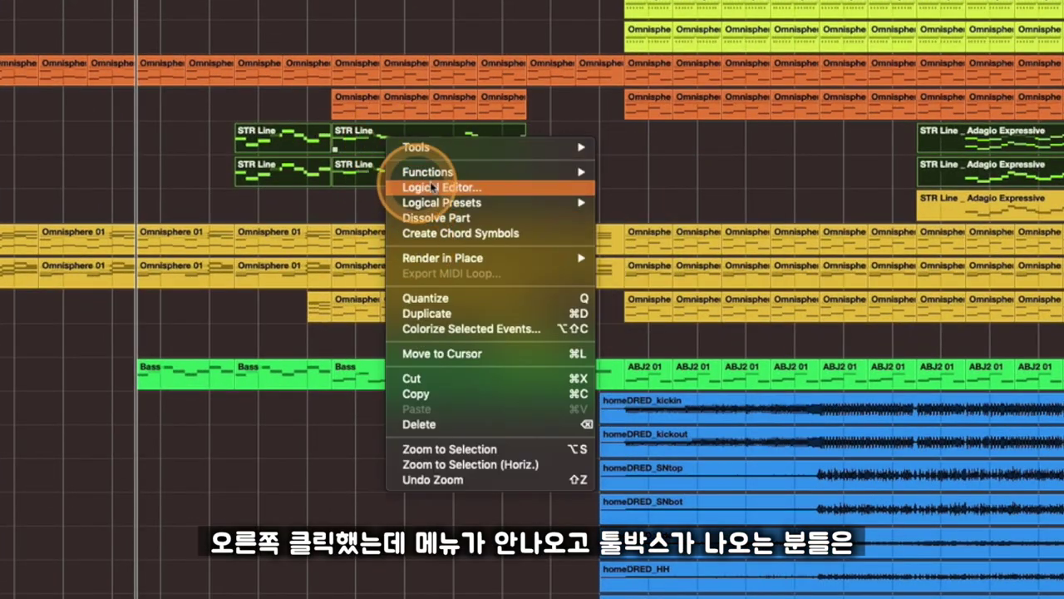
mouse_move(567, 172)
key(Escape)
Compare the pop-up toolbox with the context menu of the selected STR Line events
key(t)
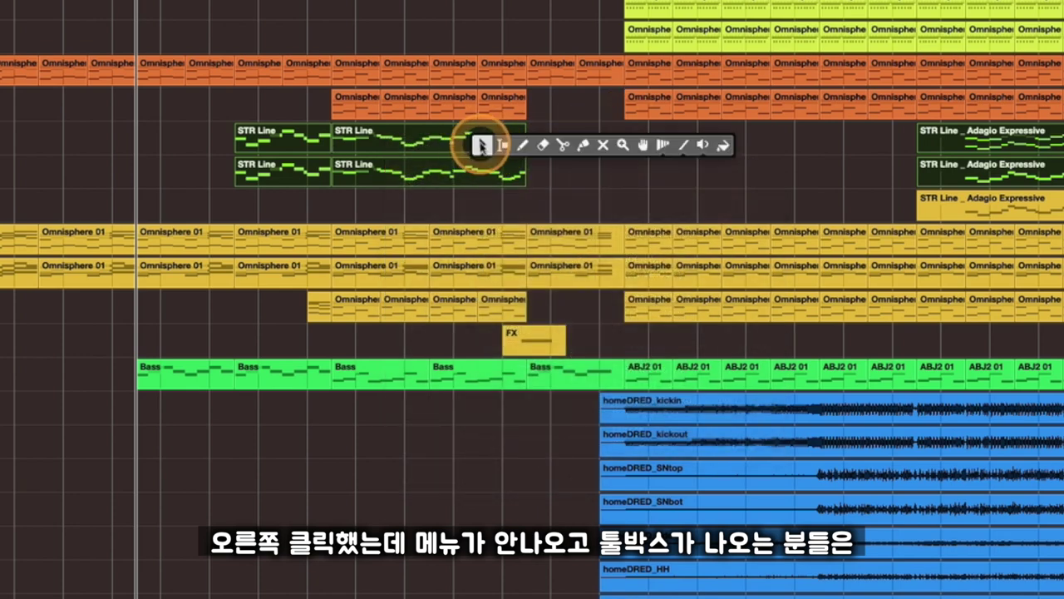
click(481, 148)
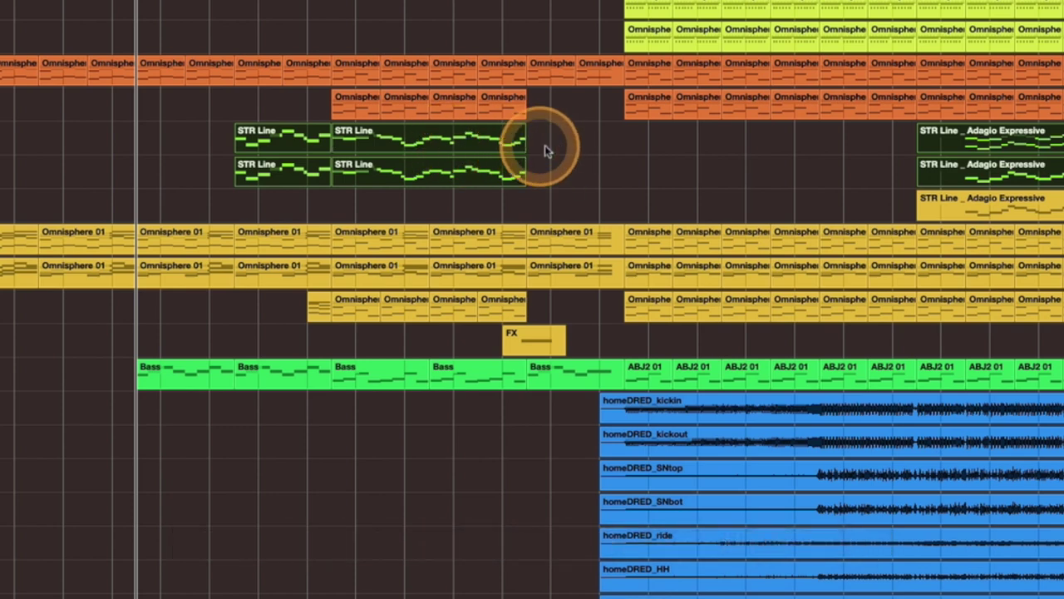
right_click(456, 146)
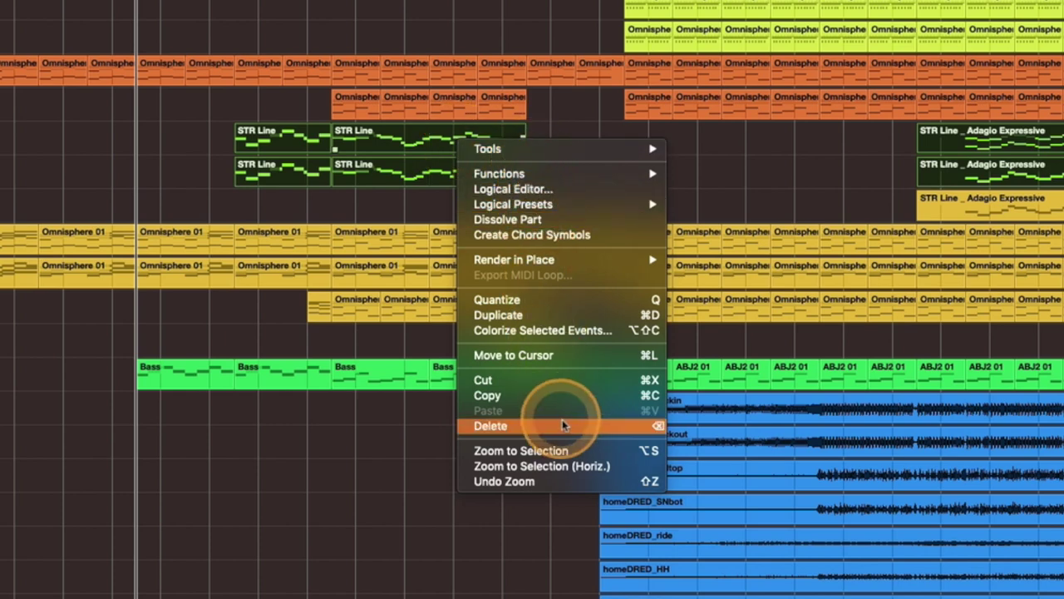
click(754, 157)
right_click(551, 148)
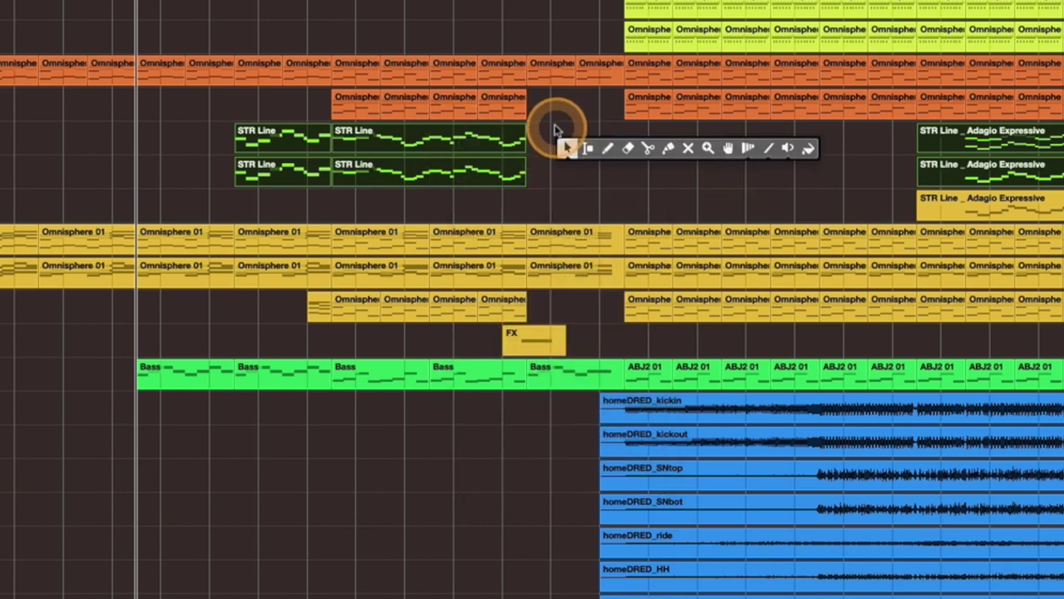
click(549, 143)
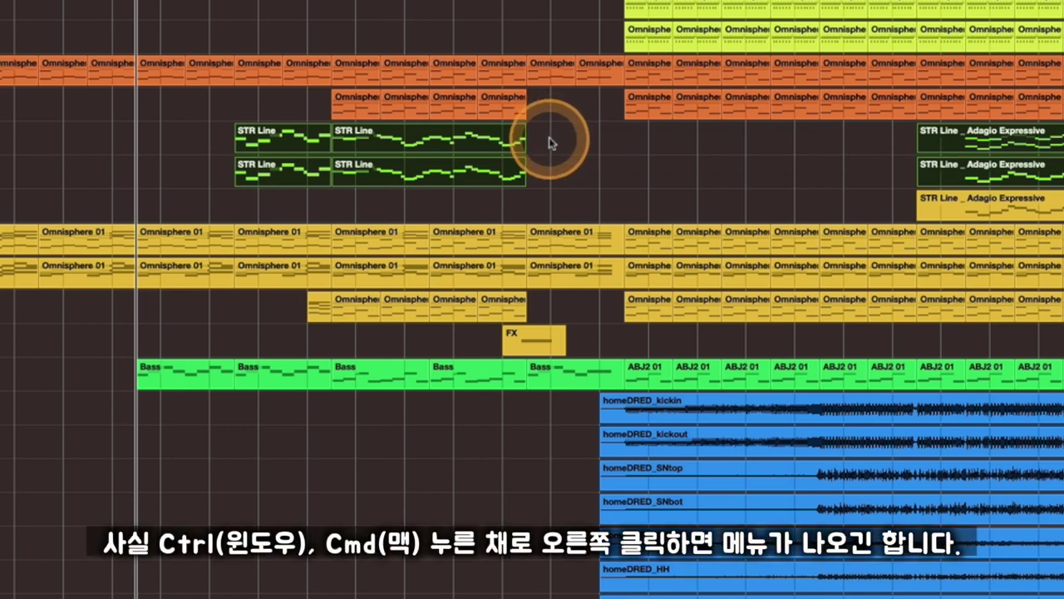
Examine the toolbox and the matching Tools commands offered in the STR Line event's context menu
click(496, 140)
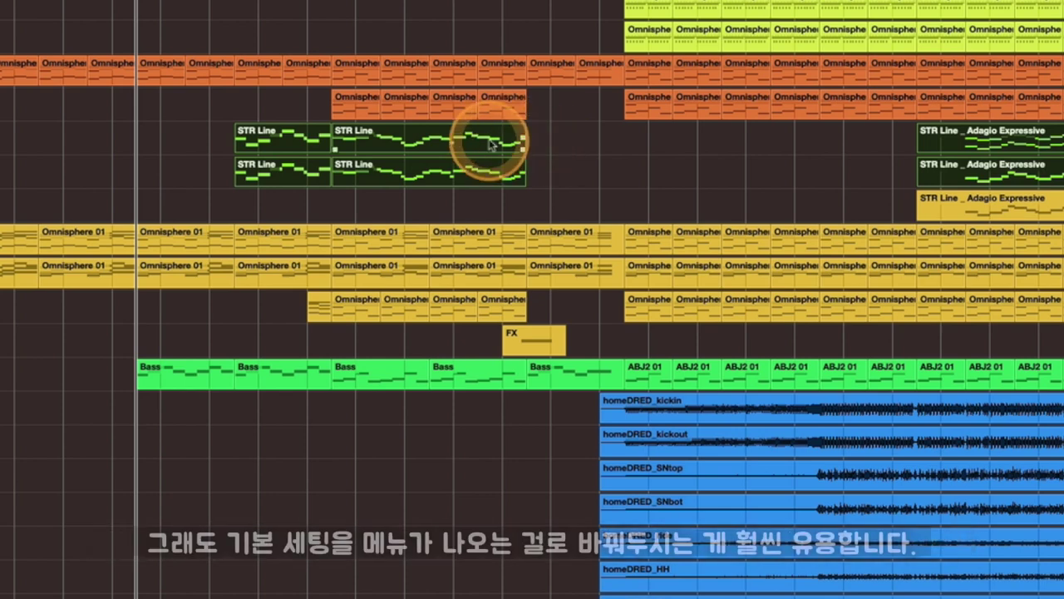
right_click(471, 141)
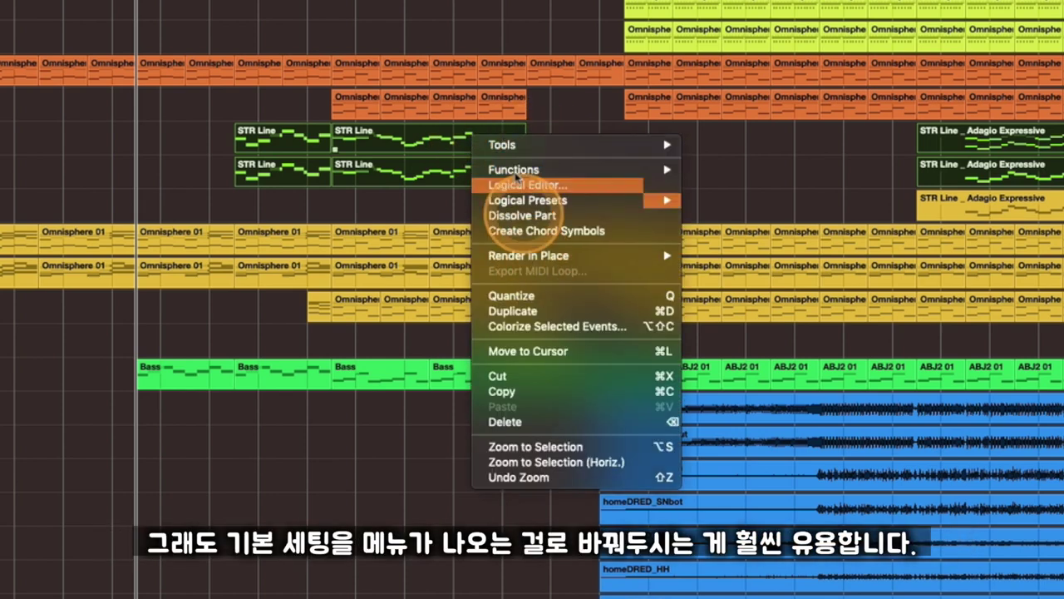
click(745, 155)
key(t)
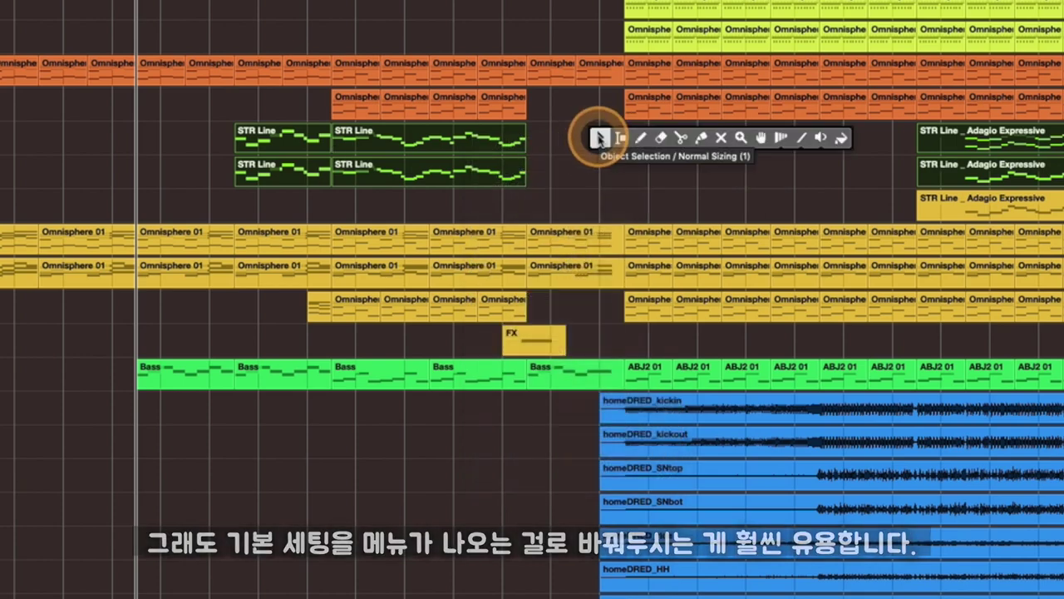
click(599, 136)
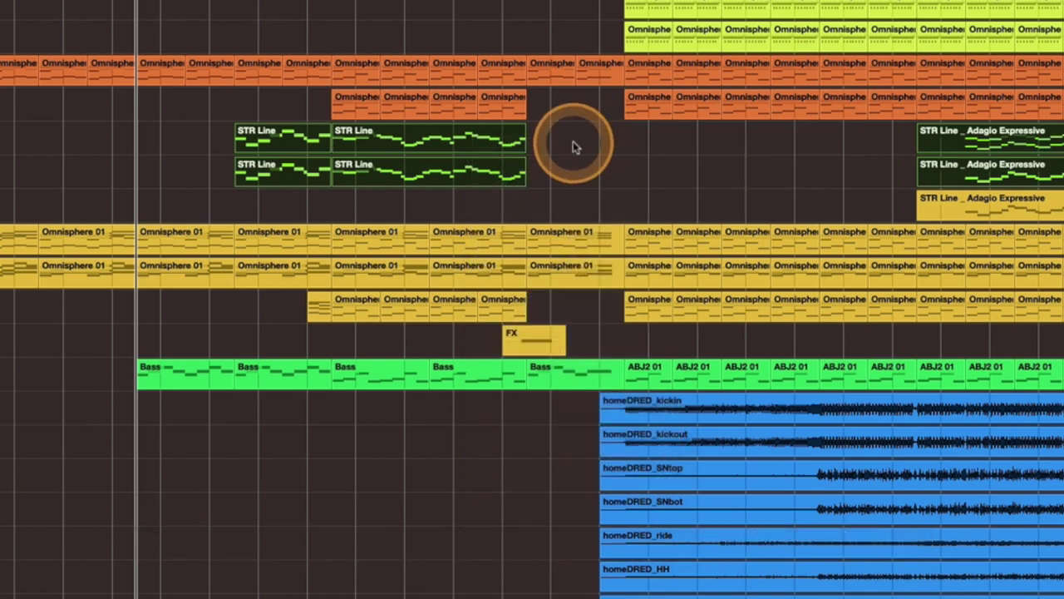
right_click(467, 138)
mouse_move(549, 150)
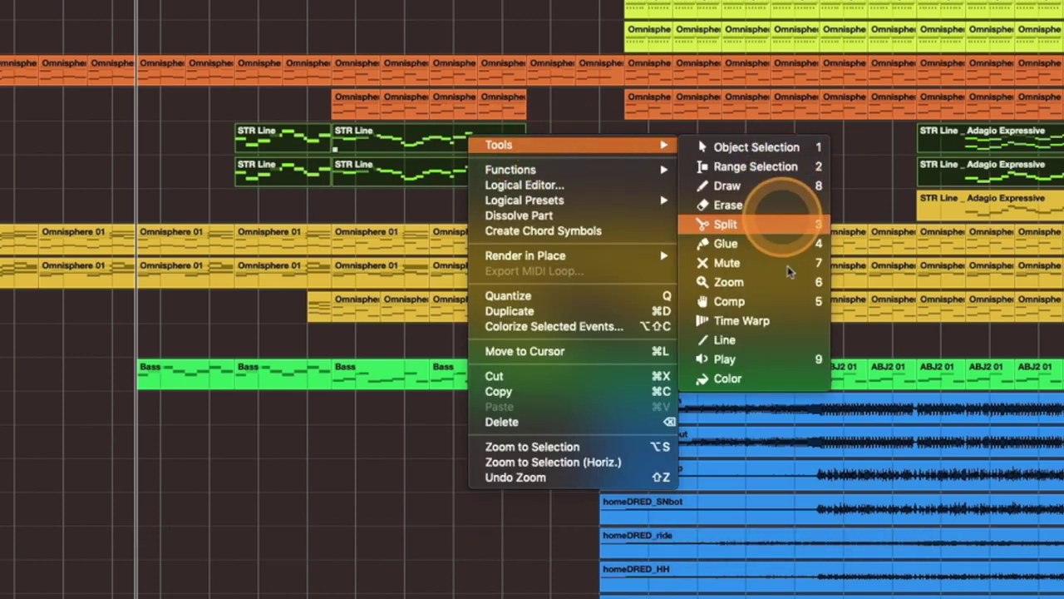
click(844, 160)
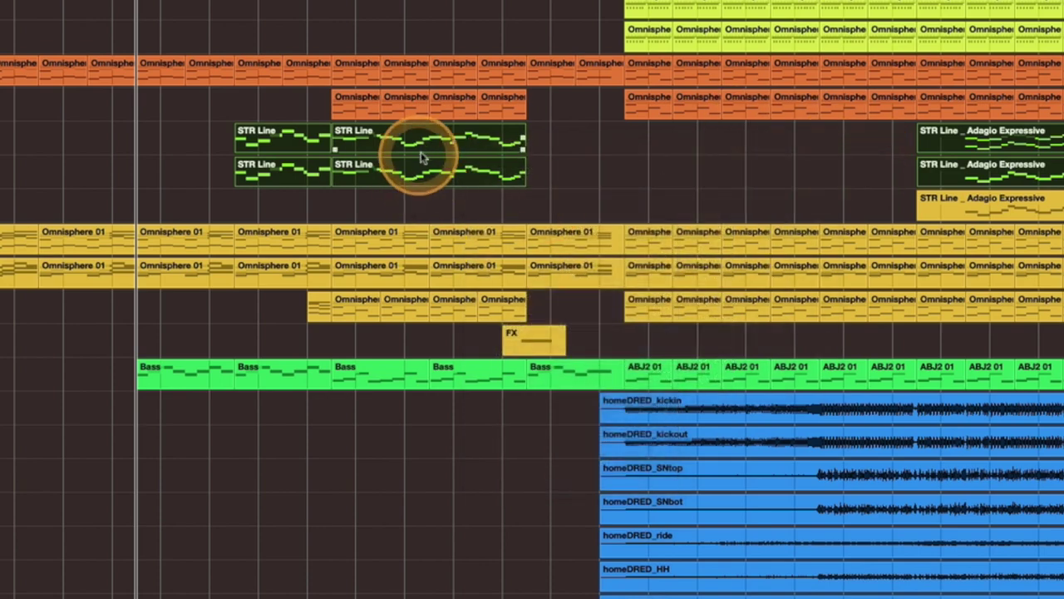
Examine the Render in Place options for the selected STR Line events and view the toolbox once more
right_click(426, 143)
mouse_move(453, 153)
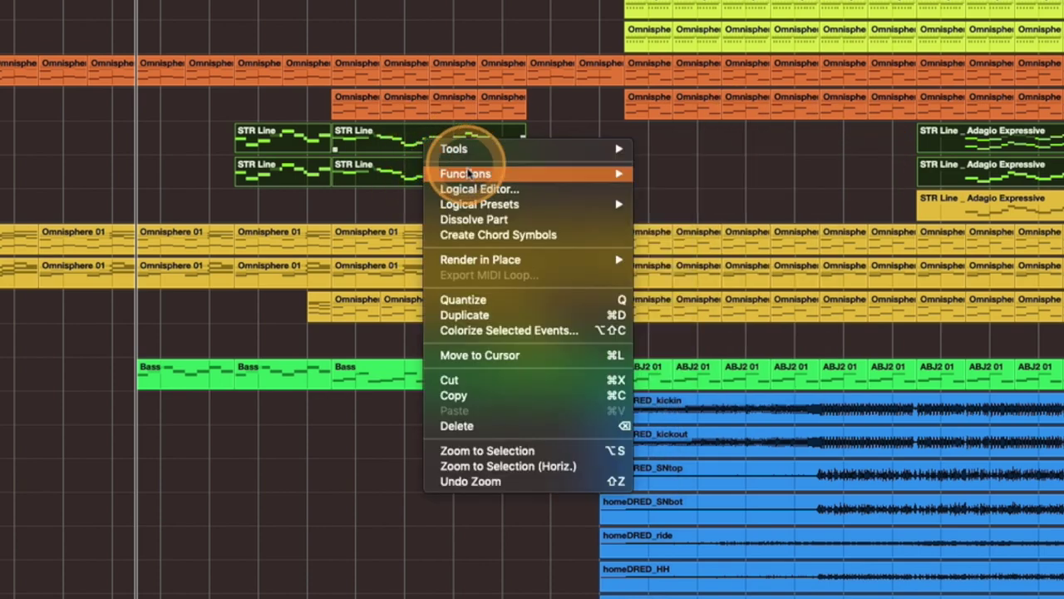
mouse_move(445, 265)
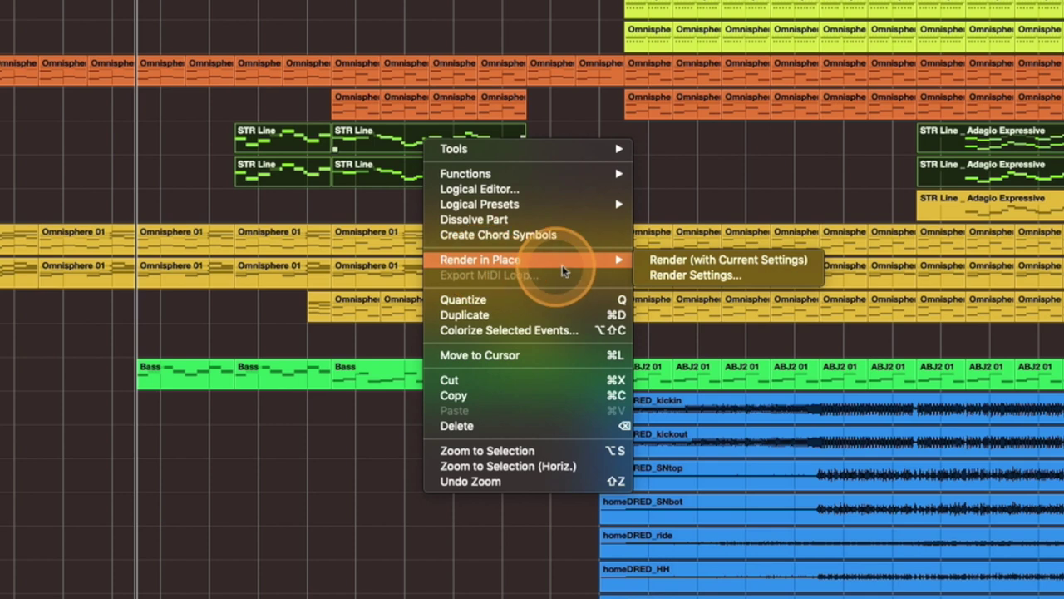
click(665, 259)
key(t)
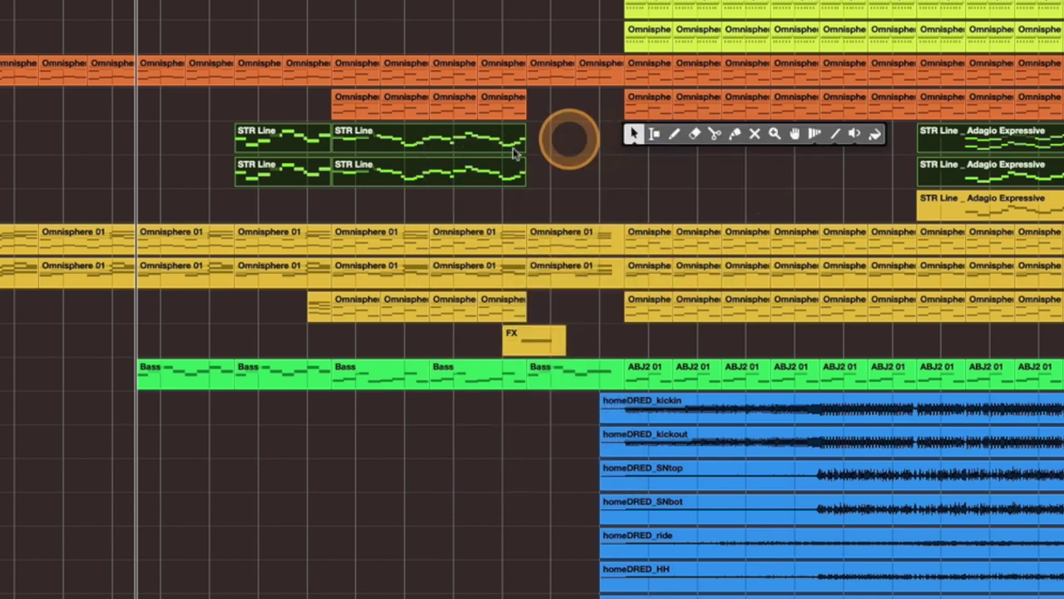
click(632, 133)
click(565, 148)
Select the STR Line event starting at bar 69 and locate Render in Place among the Edit commands
click(456, 133)
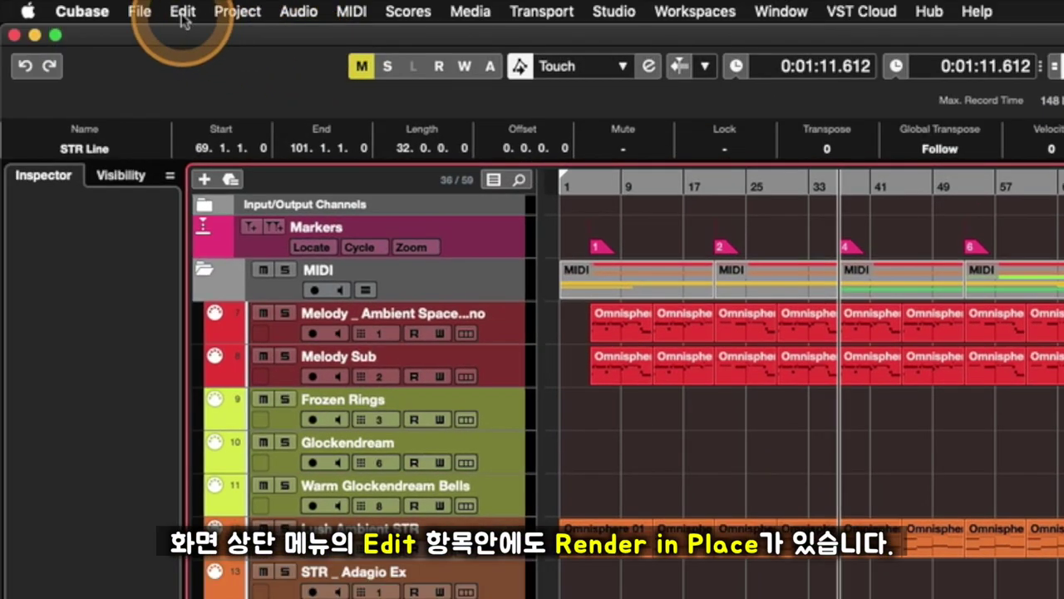
click(182, 13)
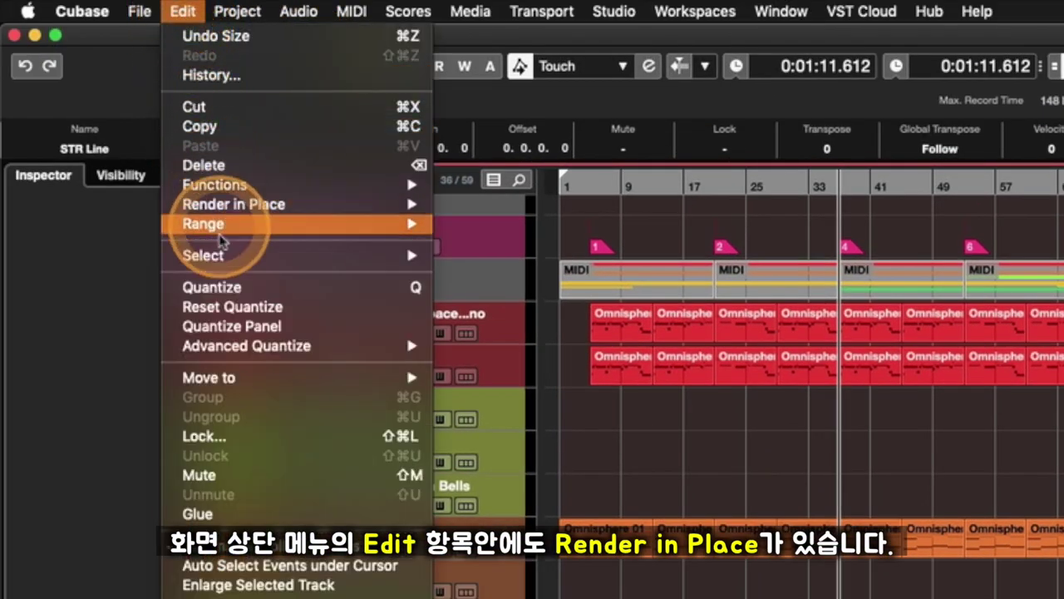
mouse_move(229, 206)
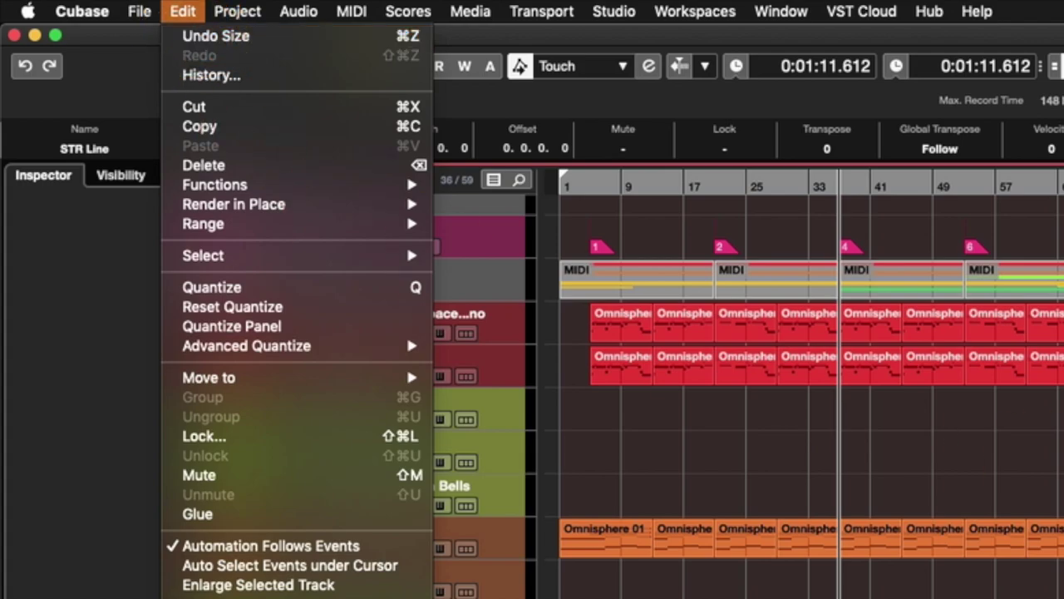
click(170, 11)
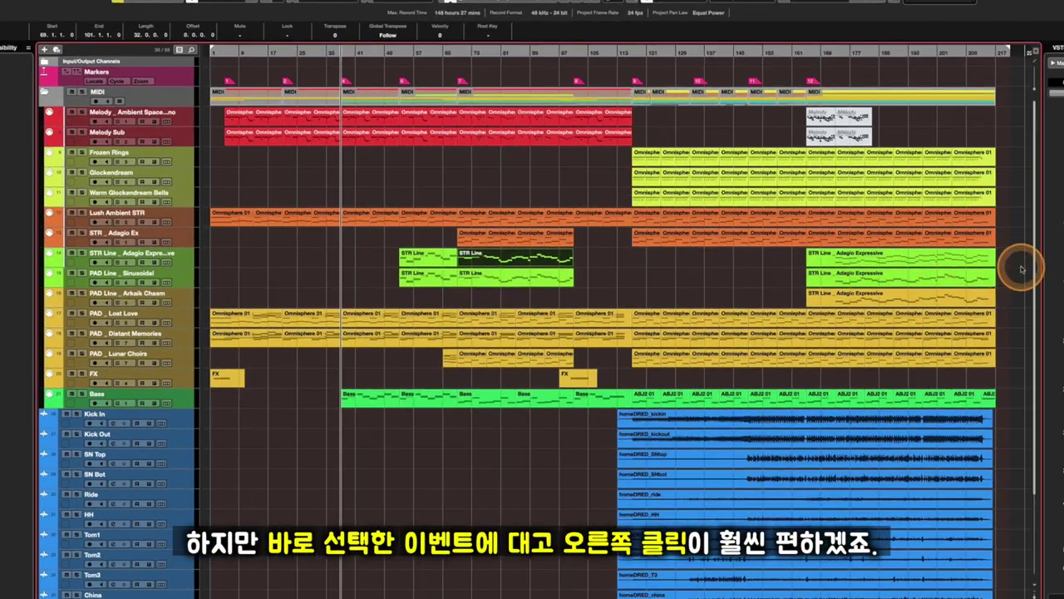
Select all events on the STR Line _ Adagio Expressive and PAD Line _ Sinusoidal tracks and open their Render in Place settings
drag(1008, 276, 391, 252)
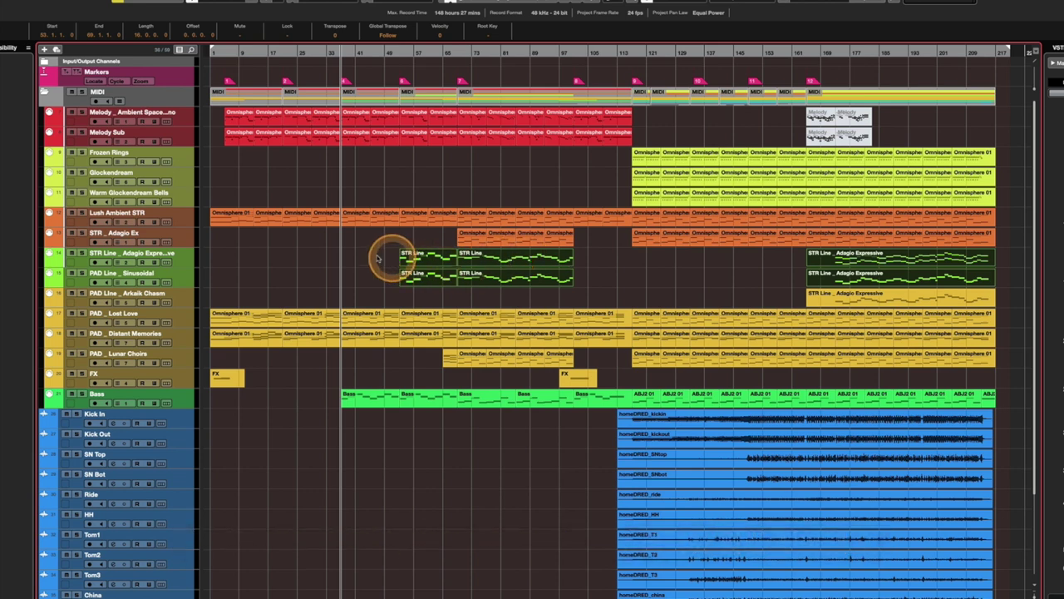
right_click(527, 261)
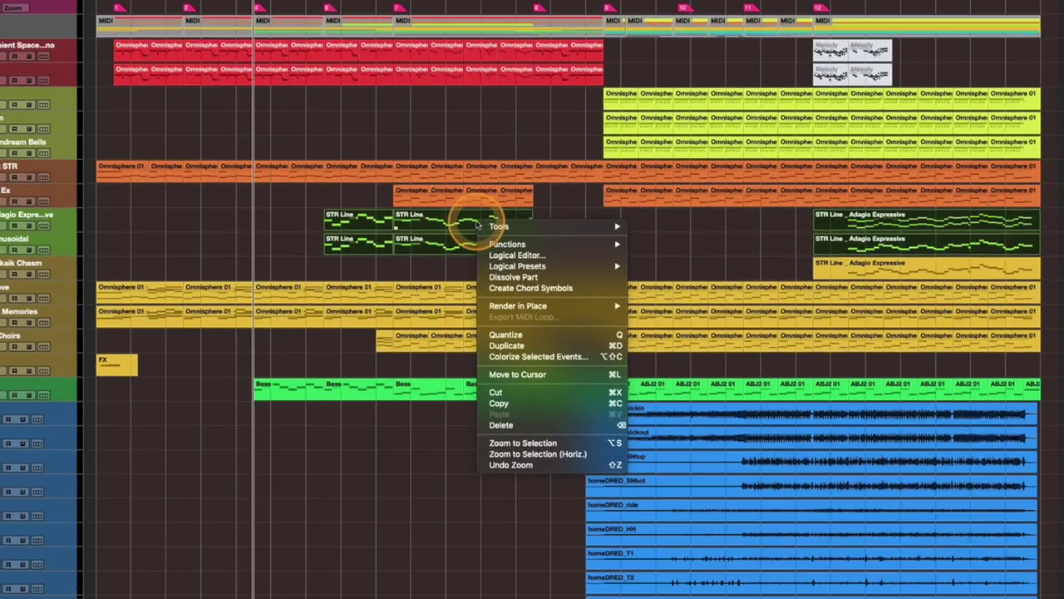
mouse_move(578, 331)
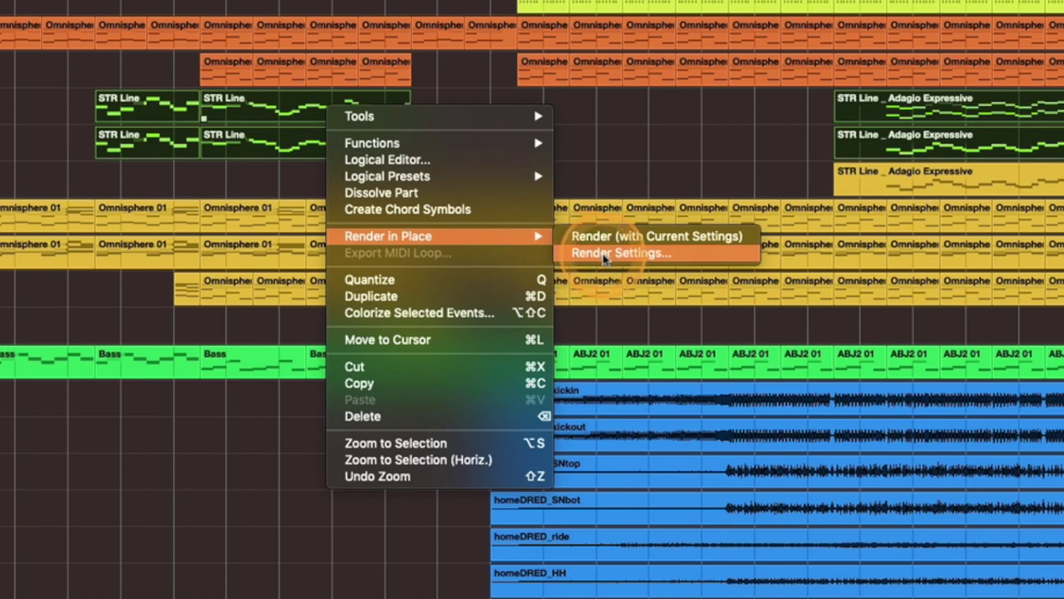
click(604, 258)
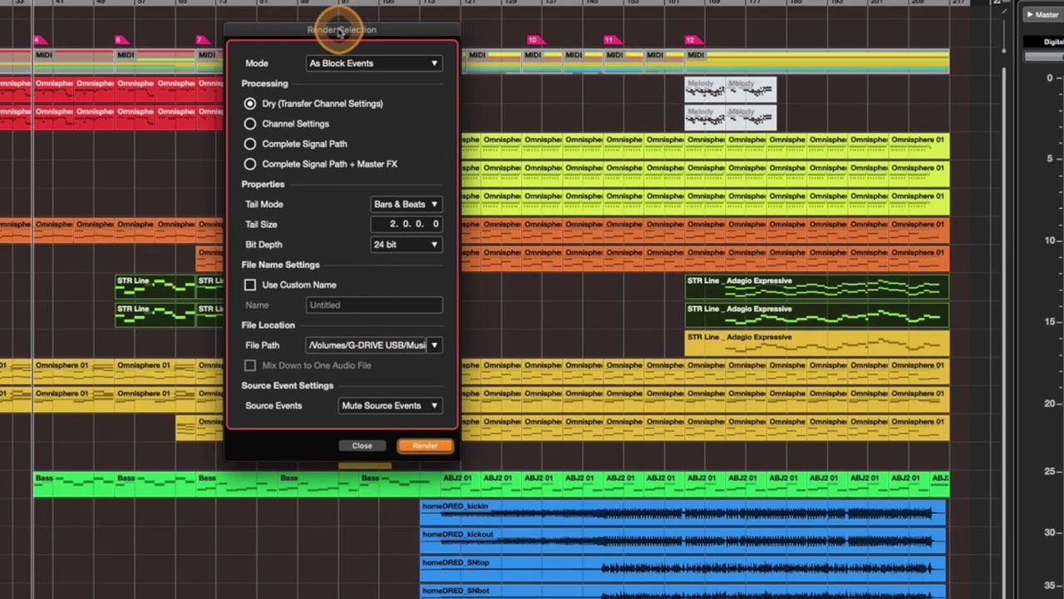
Set the Render Selection mode to As Separate Events and move the dialog to uncover the selected events
drag(255, 26, 478, 145)
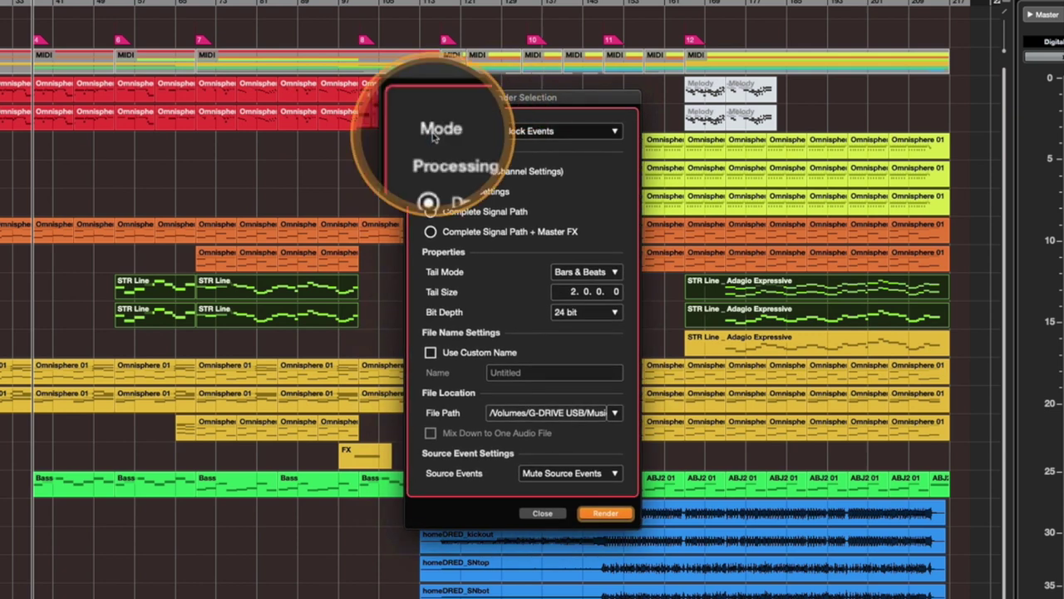
click(525, 133)
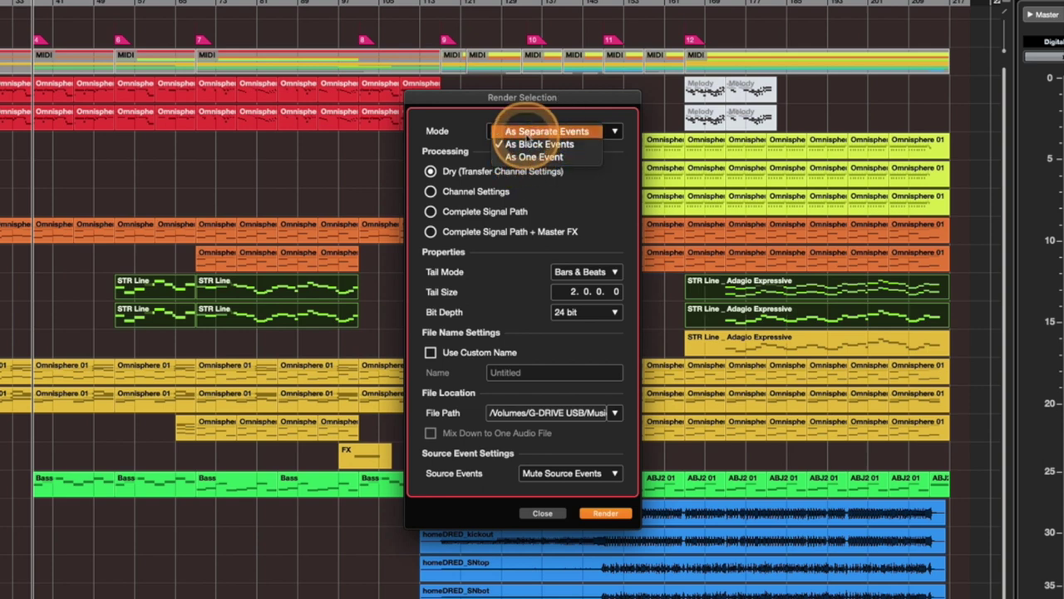
click(526, 133)
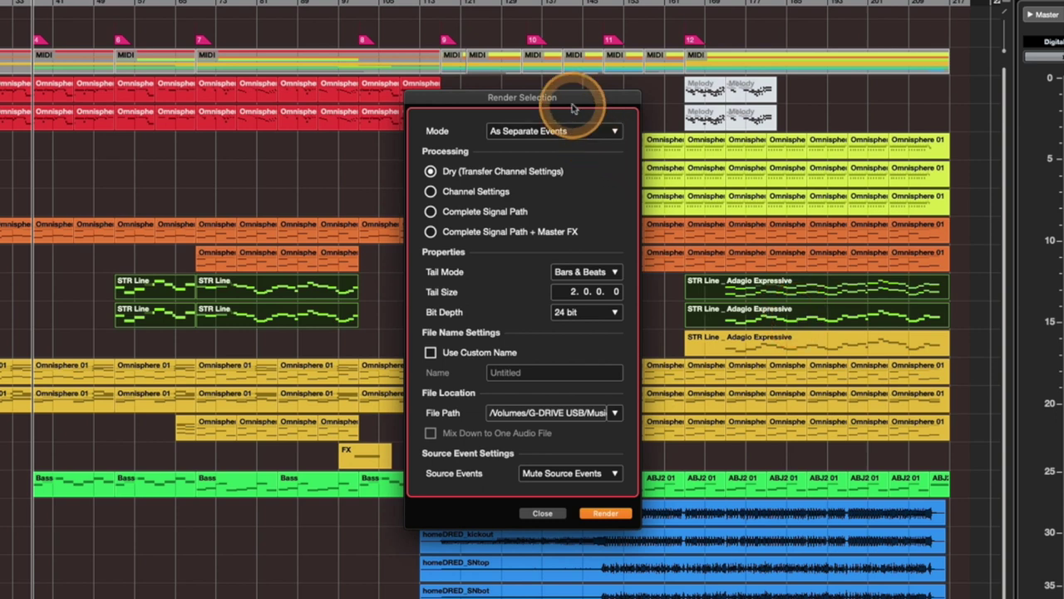
drag(565, 100, 388, 100)
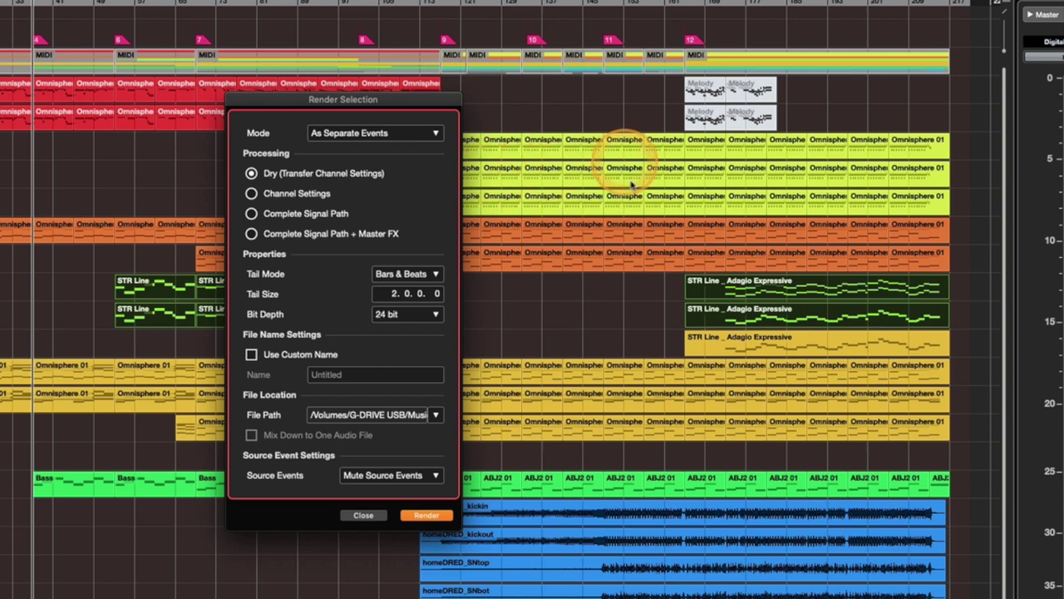
Switch the render mode to As Block Events and reposition the dialog beside the STR Line events
drag(415, 103, 565, 108)
click(503, 140)
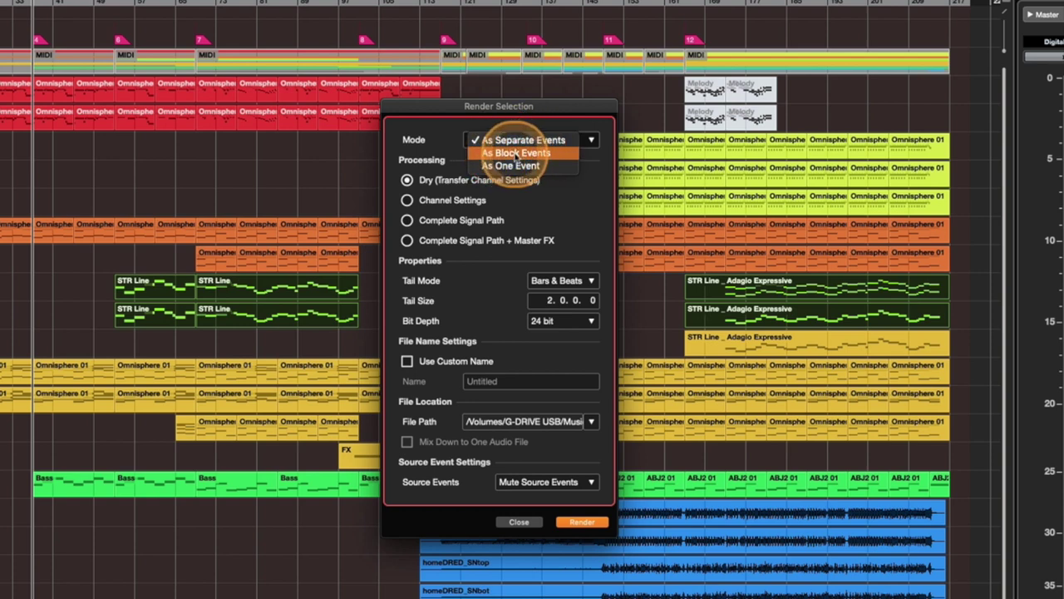
click(515, 154)
drag(503, 109, 541, 114)
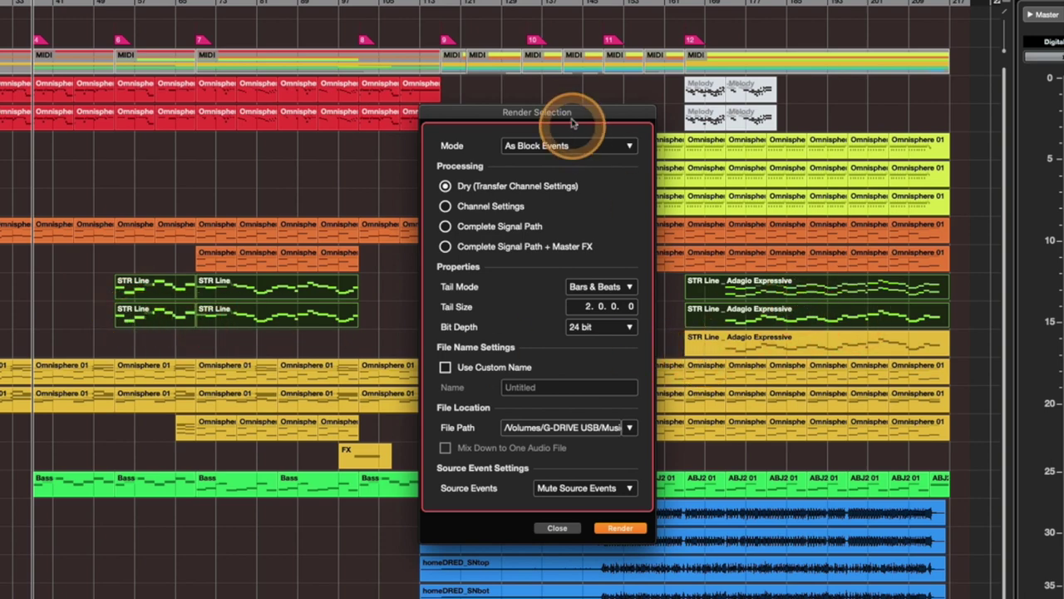
drag(570, 114, 333, 108)
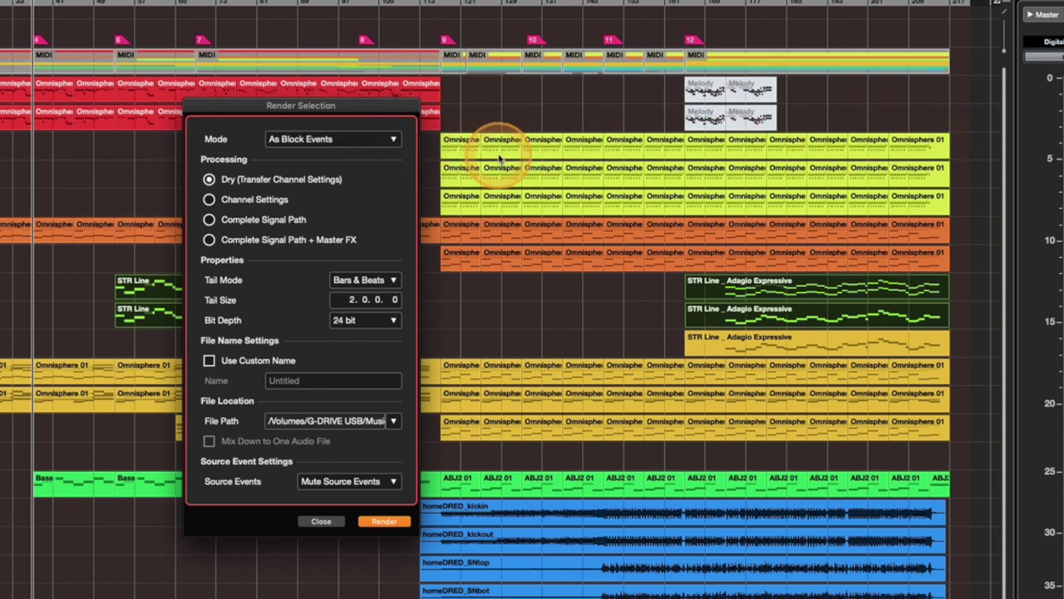
Change the render mode to As One Event and shift the dialog around to view all selected STR Line events
drag(337, 112, 385, 119)
click(372, 146)
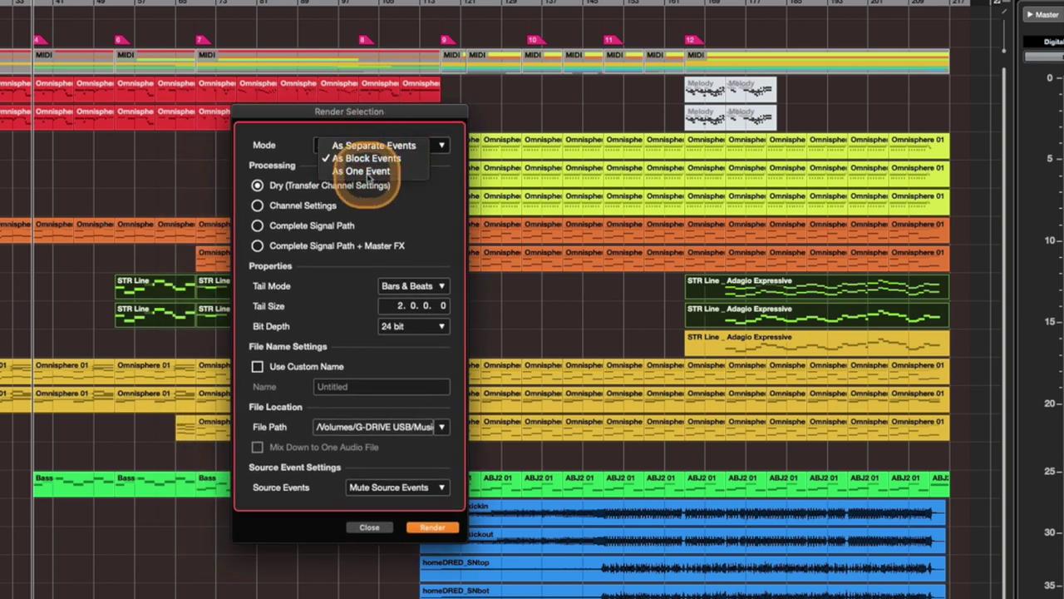
click(368, 171)
drag(367, 113, 485, 126)
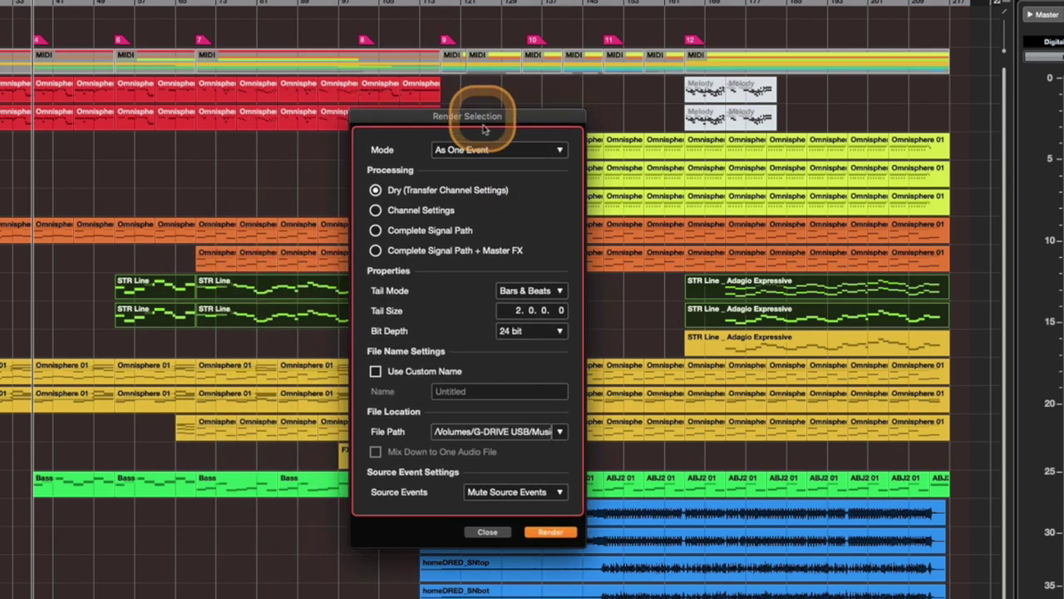
click(544, 150)
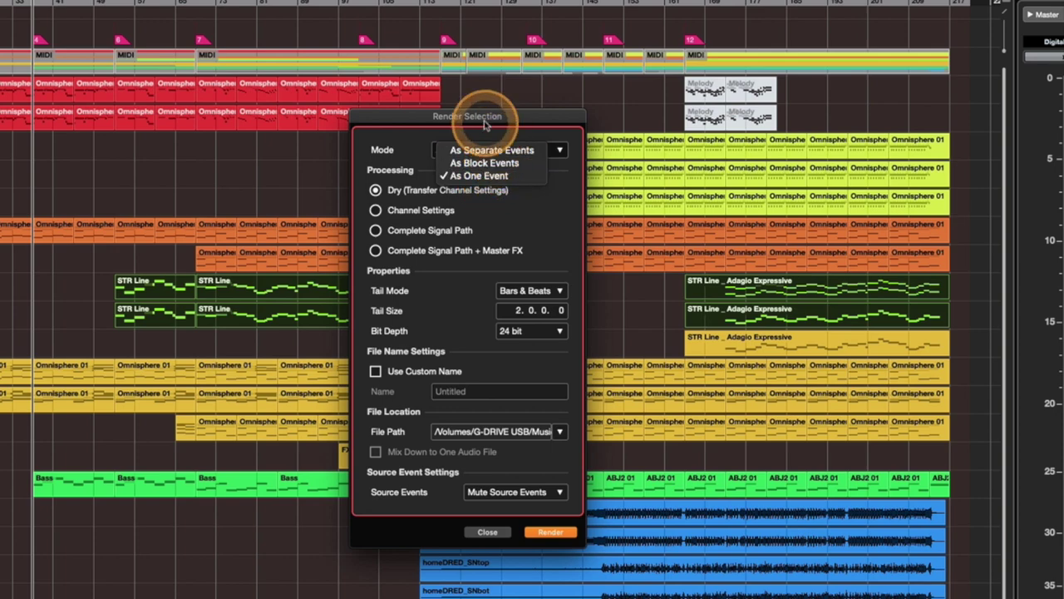
click(486, 123)
drag(486, 123, 571, 147)
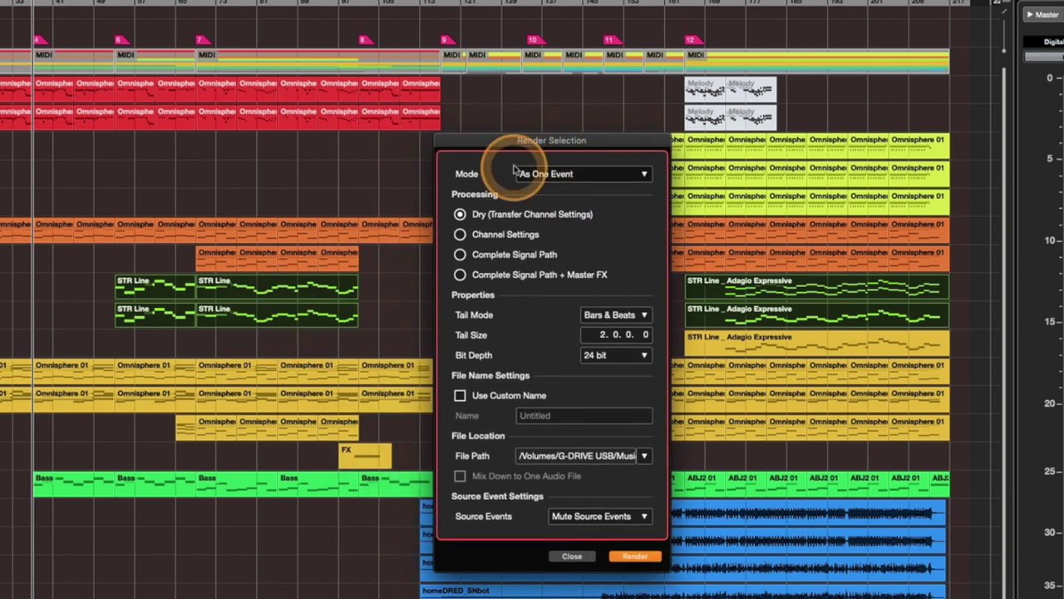
drag(502, 142, 671, 121)
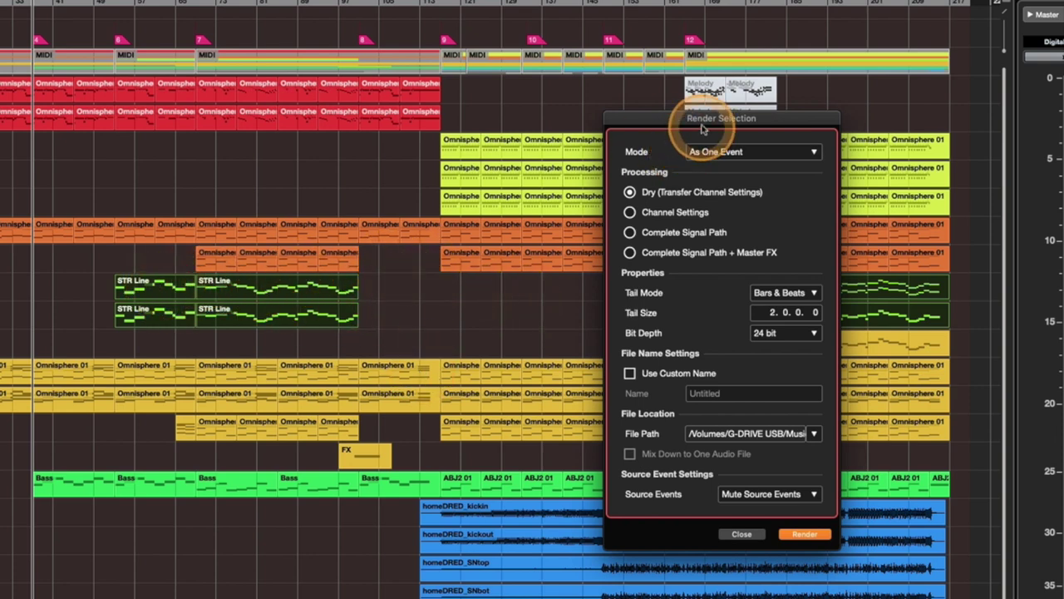
drag(703, 127, 505, 104)
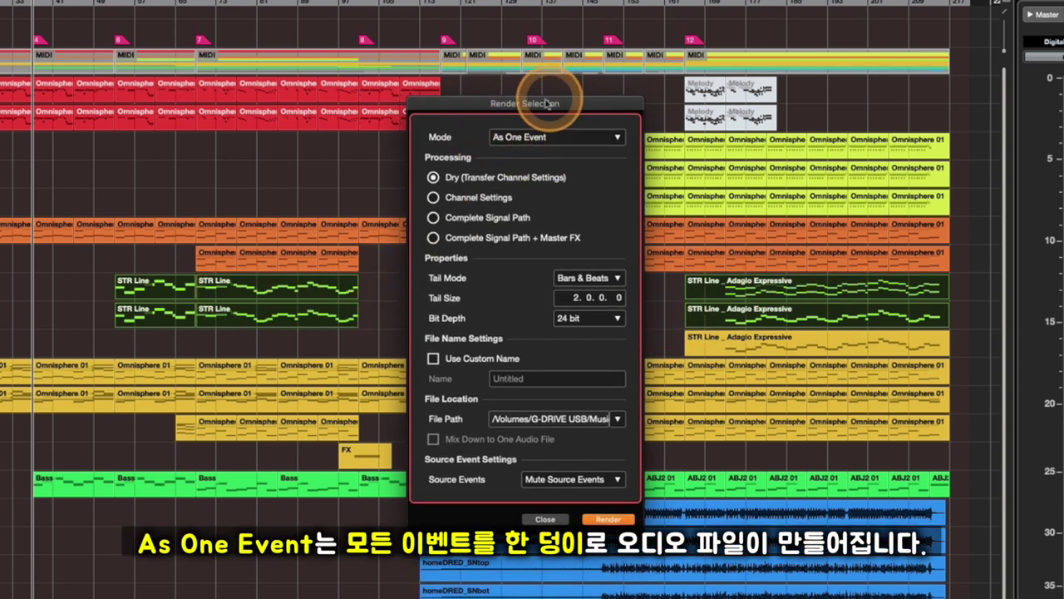
mouse_move(544, 104)
mouse_down()
mouse_move(800, 88)
mouse_move(549, 105)
mouse_up()
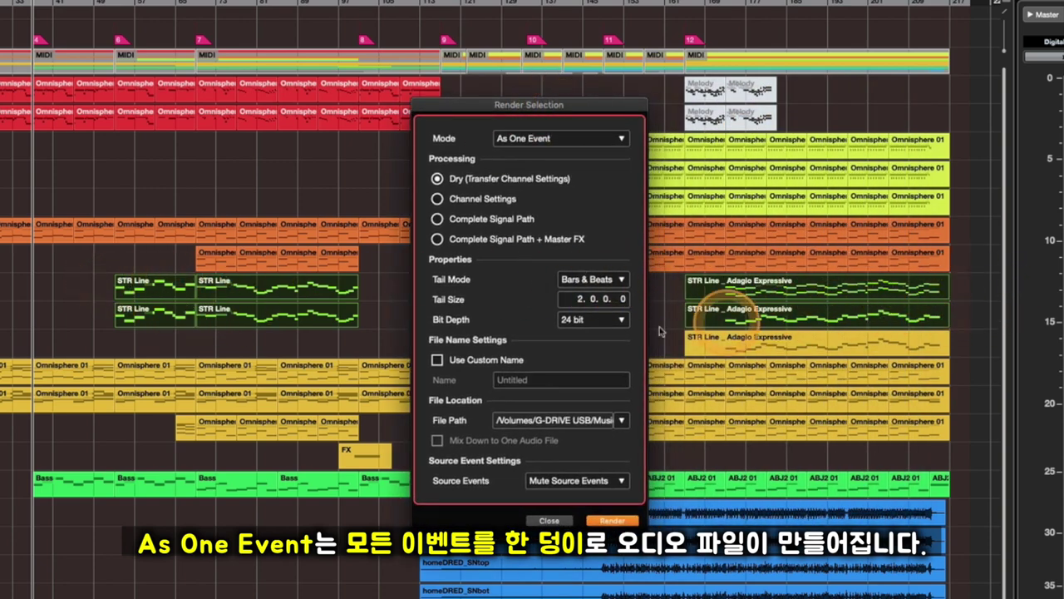
Return the render mode to As Block Events
click(555, 139)
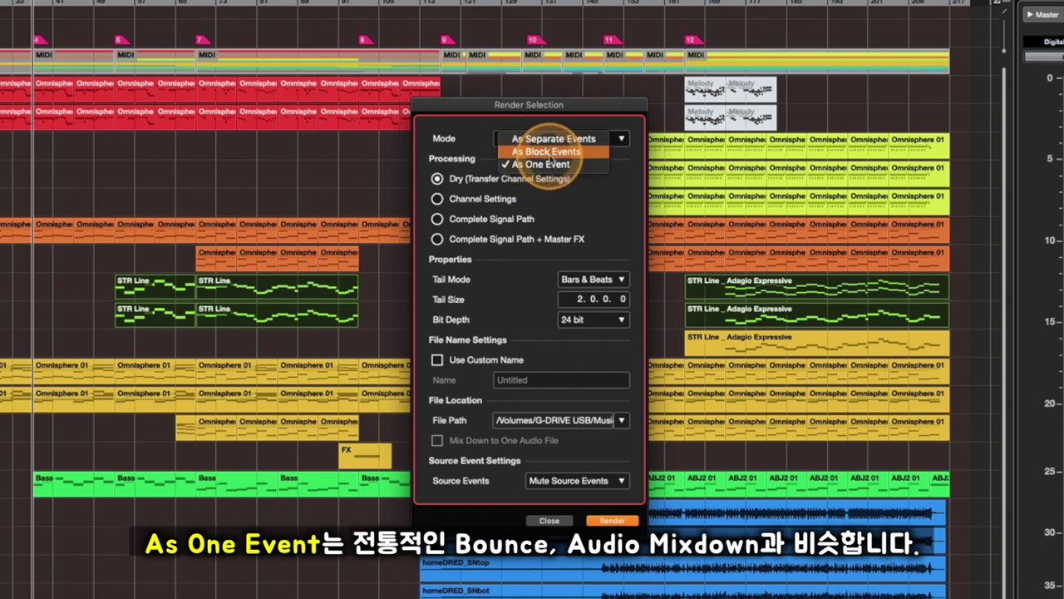
click(549, 153)
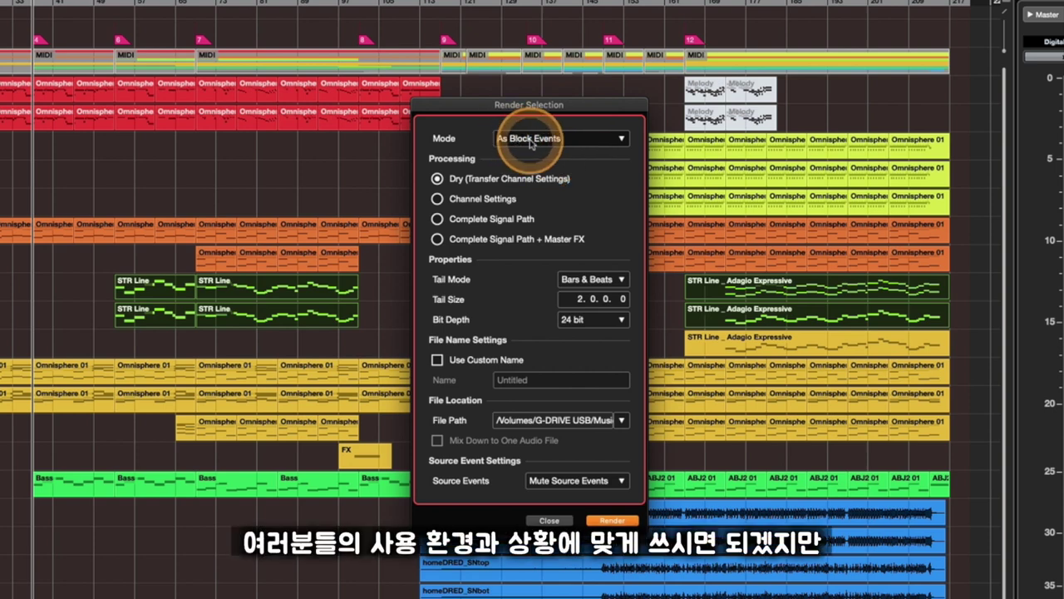
click(530, 140)
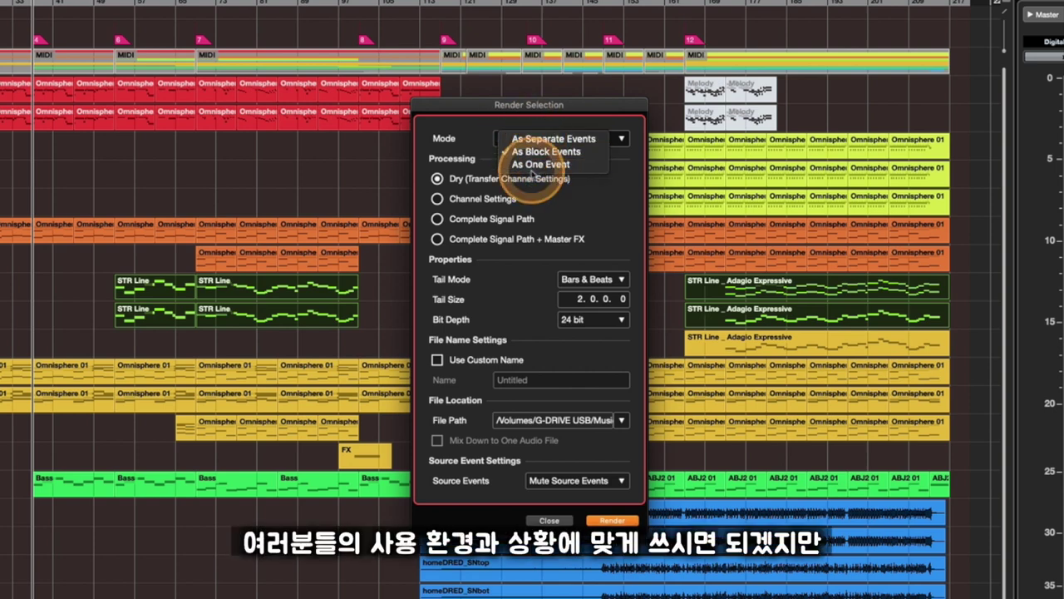
click(530, 105)
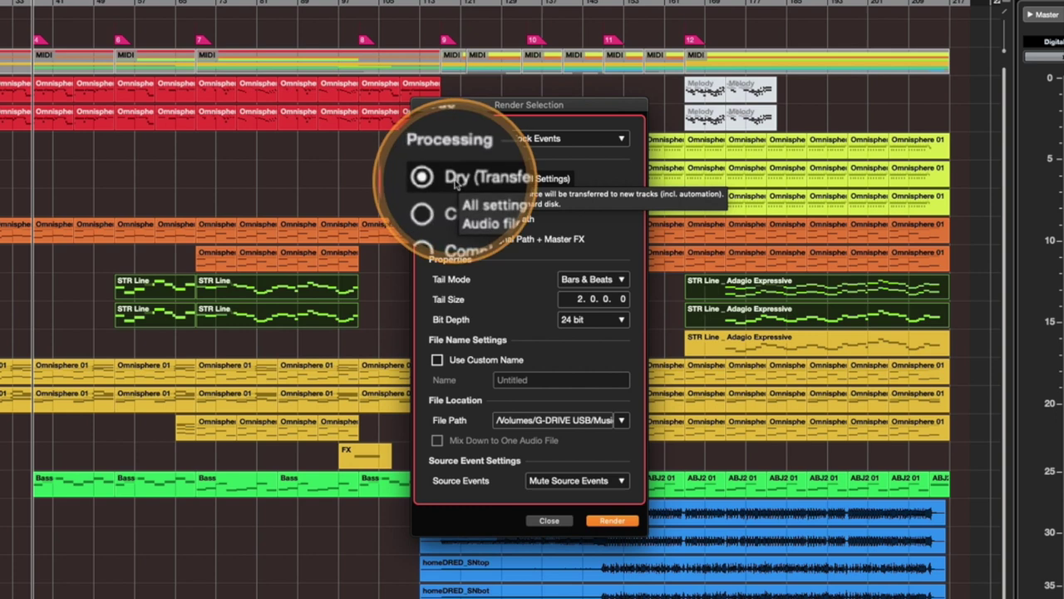
Review the Tail Mode choices and set the tail to Bars & Beats, keeping the ends of the STR Line events in view
drag(483, 106, 469, 85)
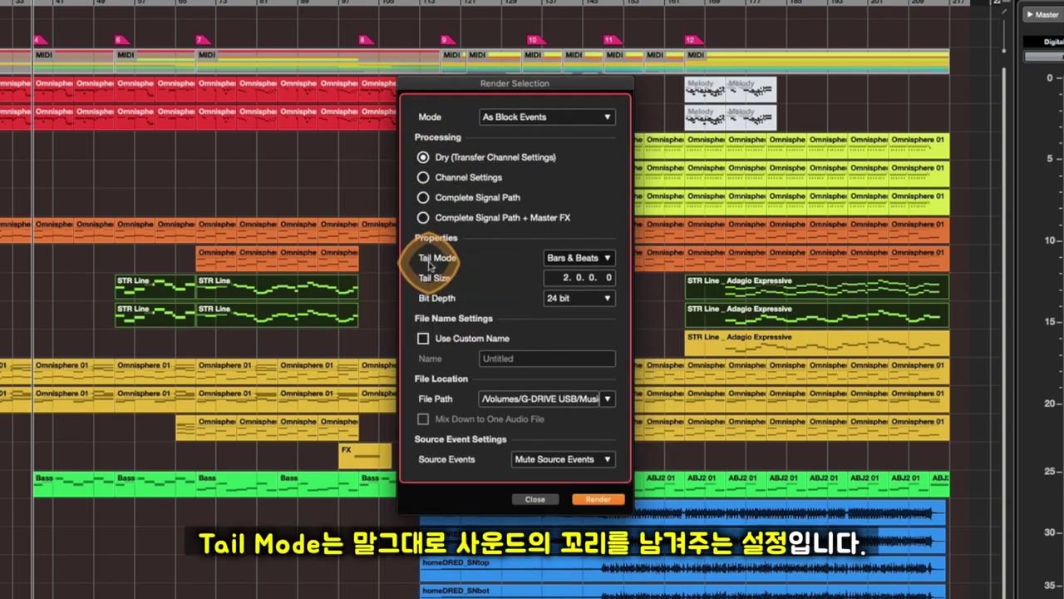
click(570, 258)
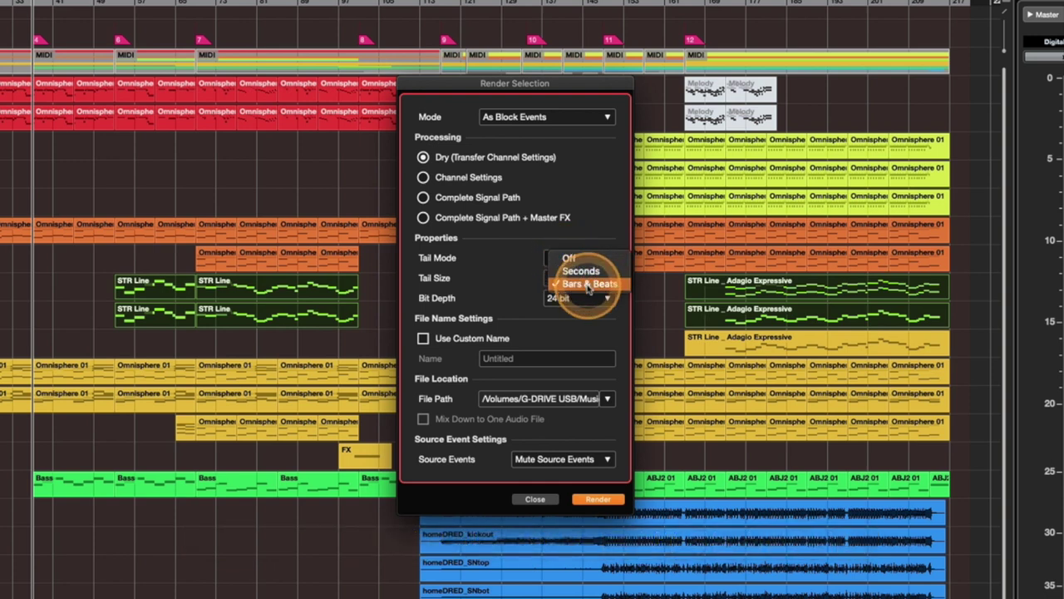
click(594, 207)
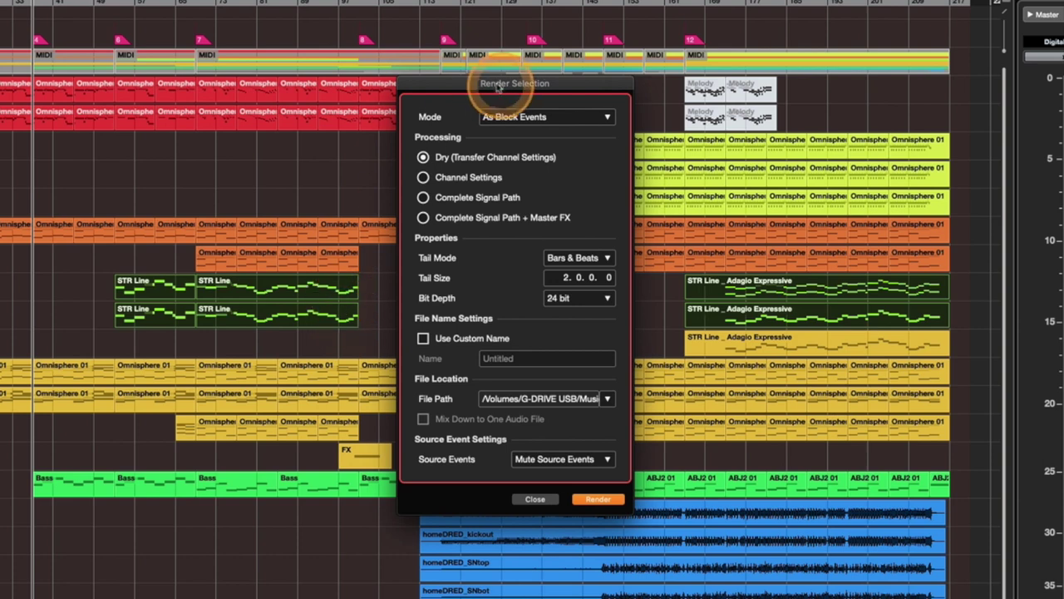
drag(501, 83, 540, 86)
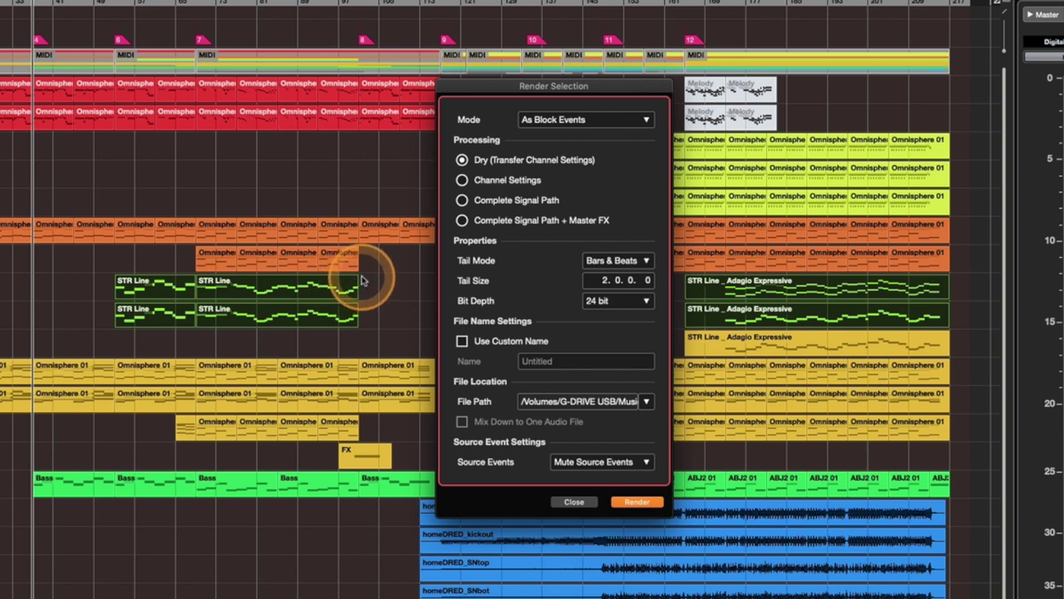
click(614, 260)
click(605, 286)
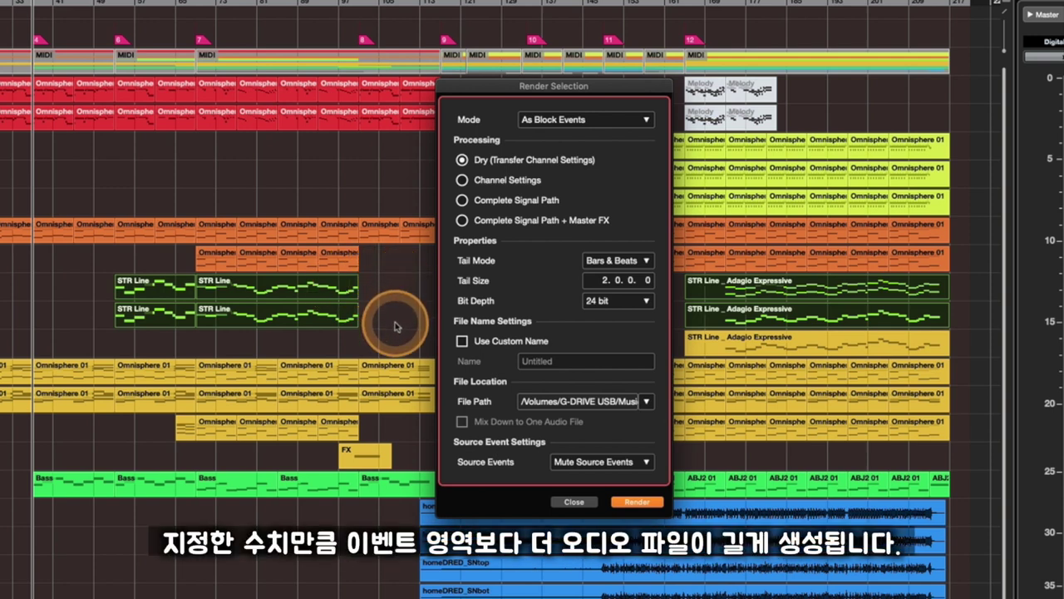
click(628, 261)
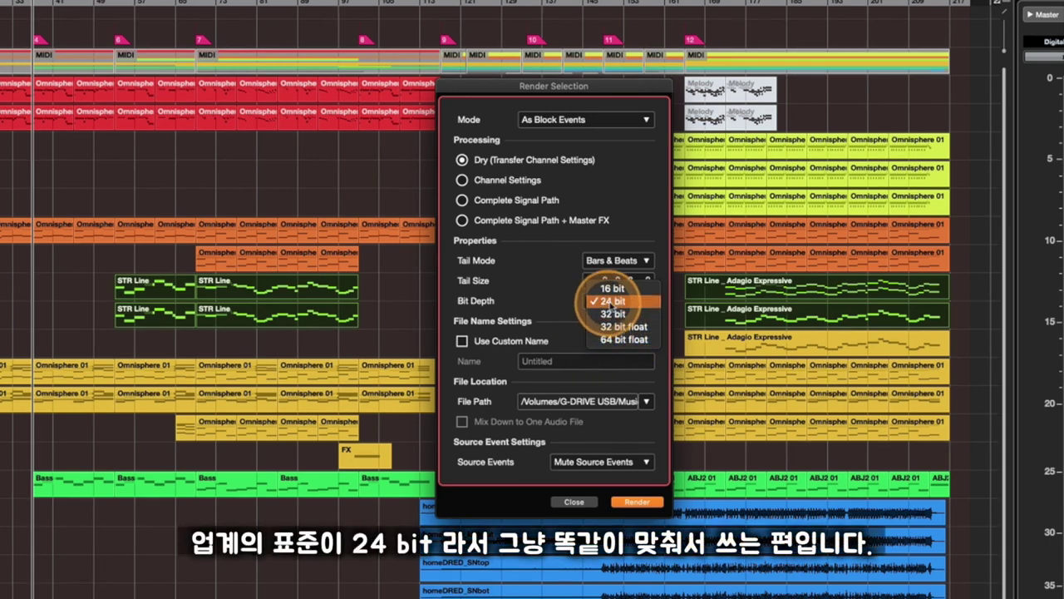
Set the Bit Depth of the rendered audio to 24 bit after checking the other available depths
click(608, 302)
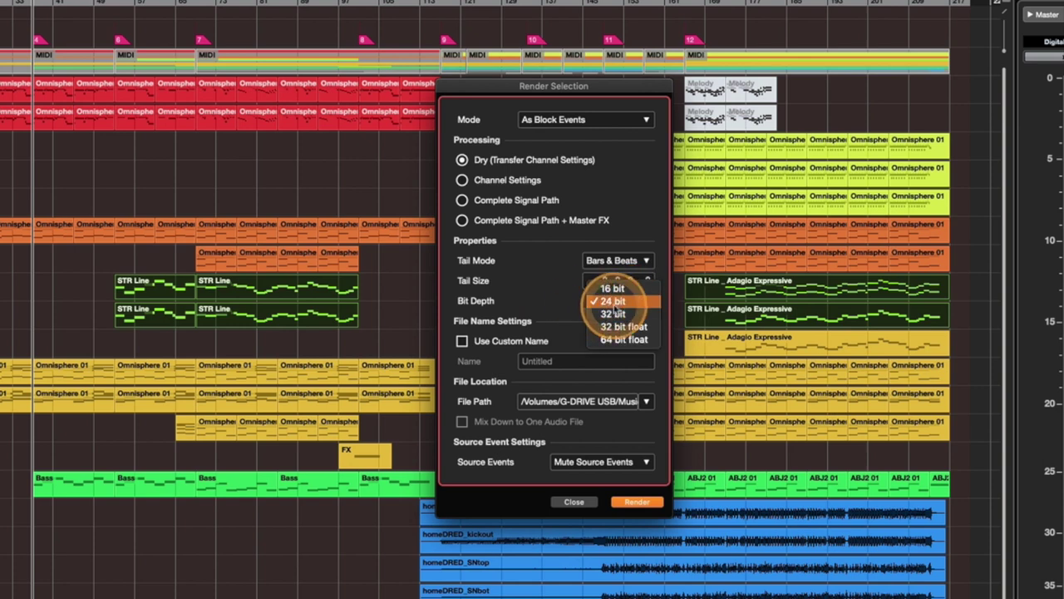
click(515, 300)
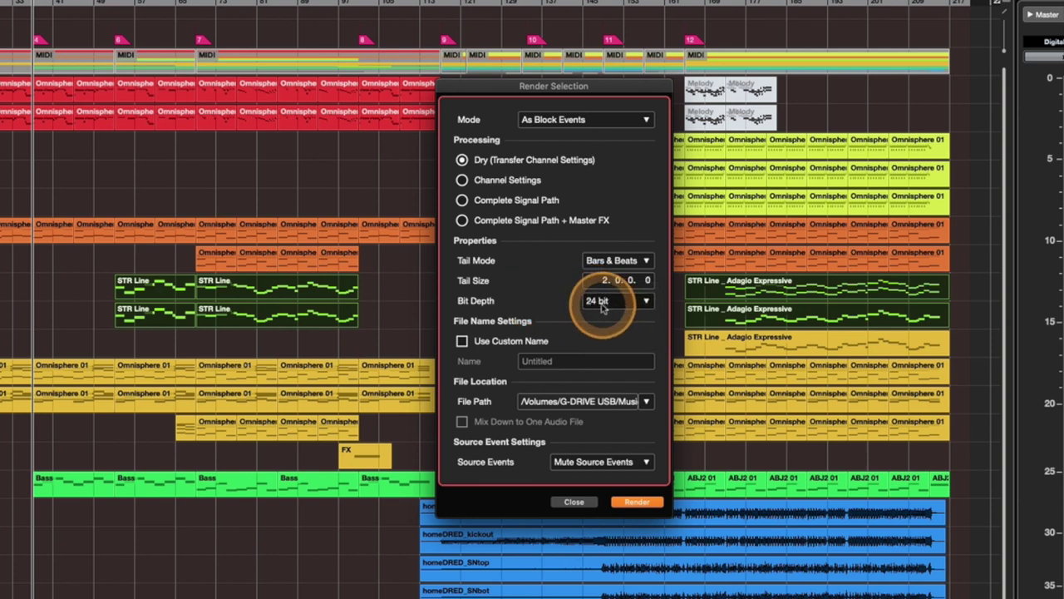
click(603, 306)
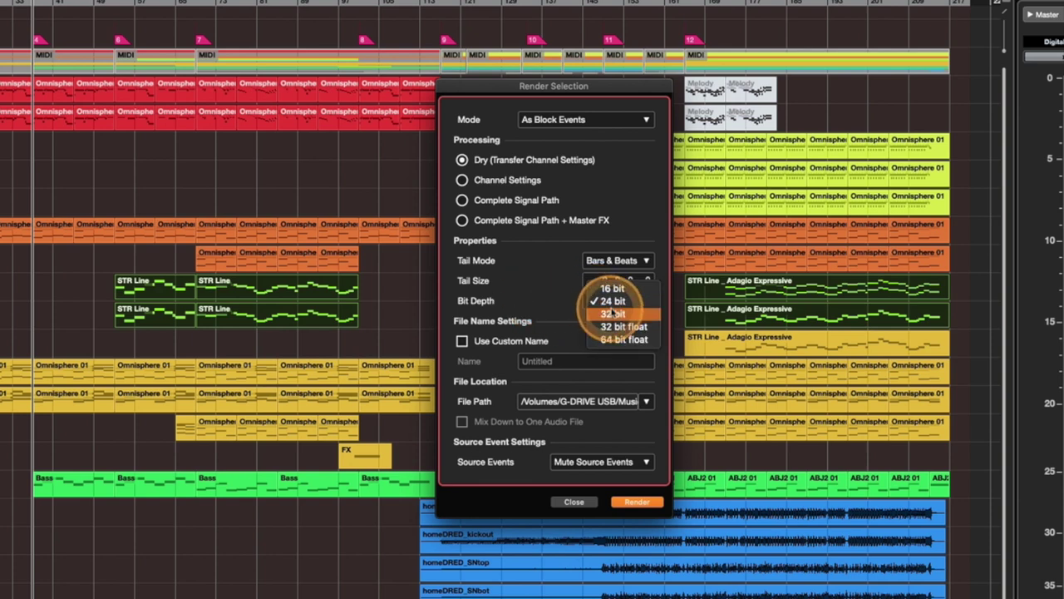
click(476, 297)
click(619, 304)
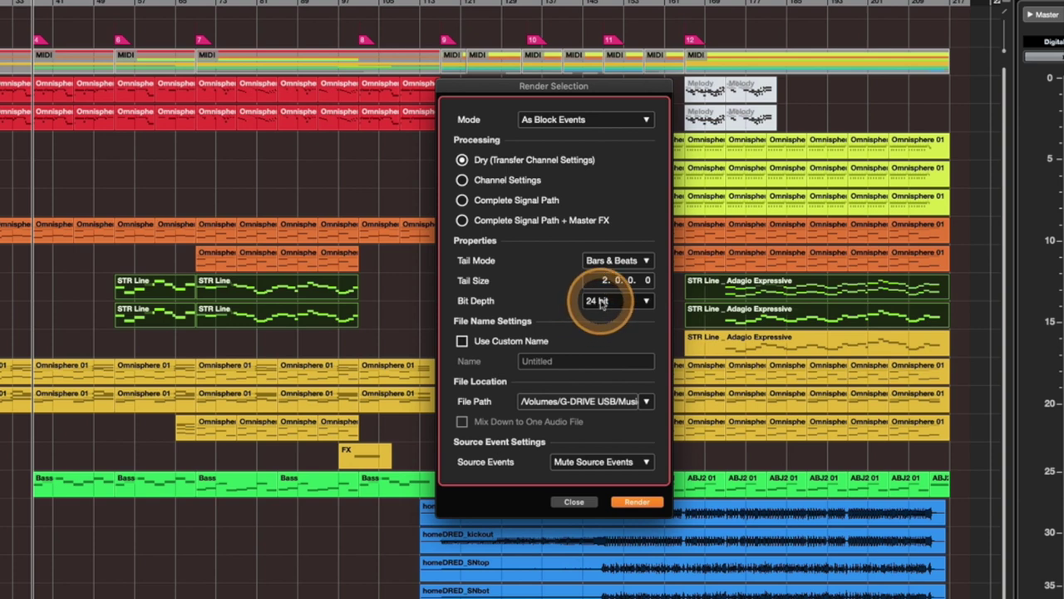
click(603, 304)
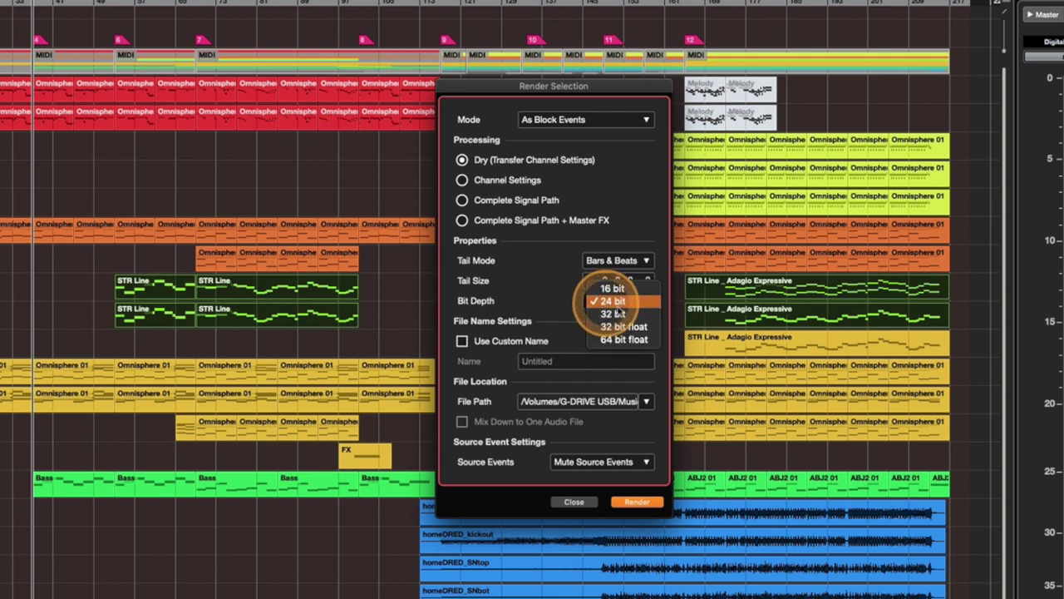
click(536, 307)
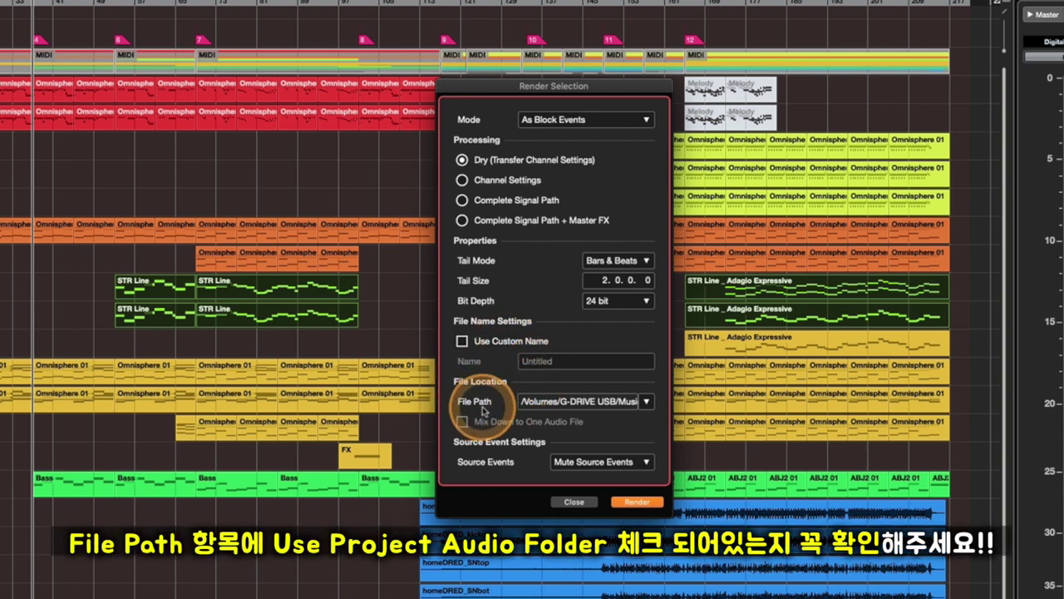
Set the File Path option to Use Project Audio Folder for the rendered files
click(646, 401)
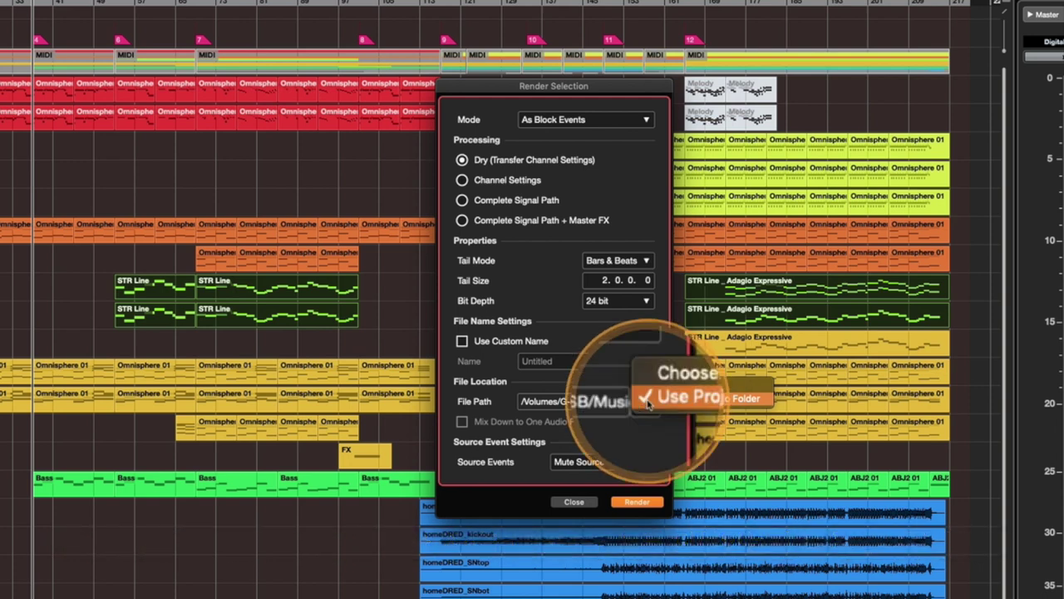
click(596, 387)
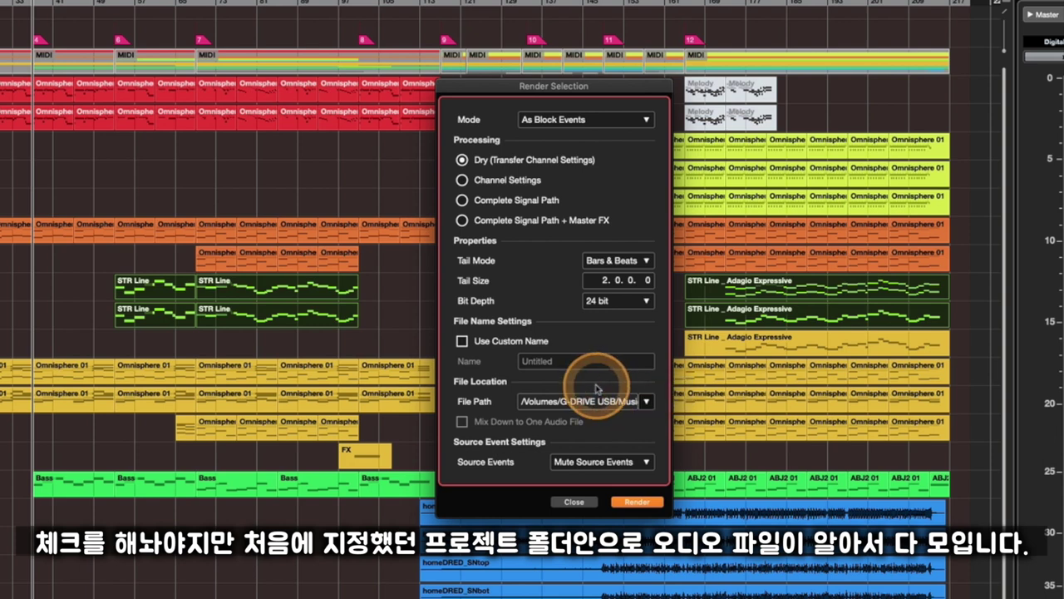
click(647, 402)
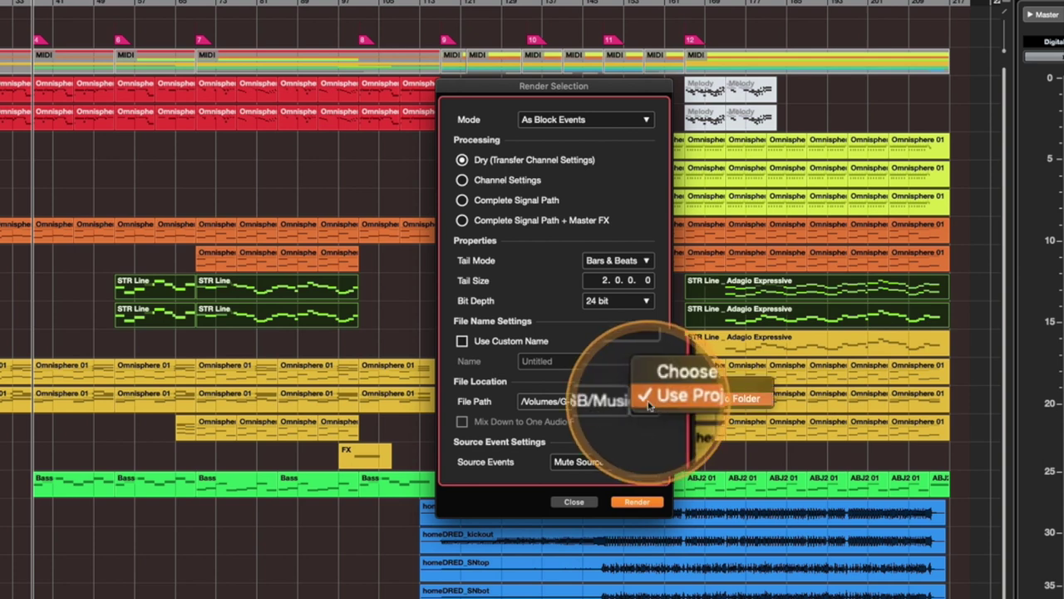
click(648, 399)
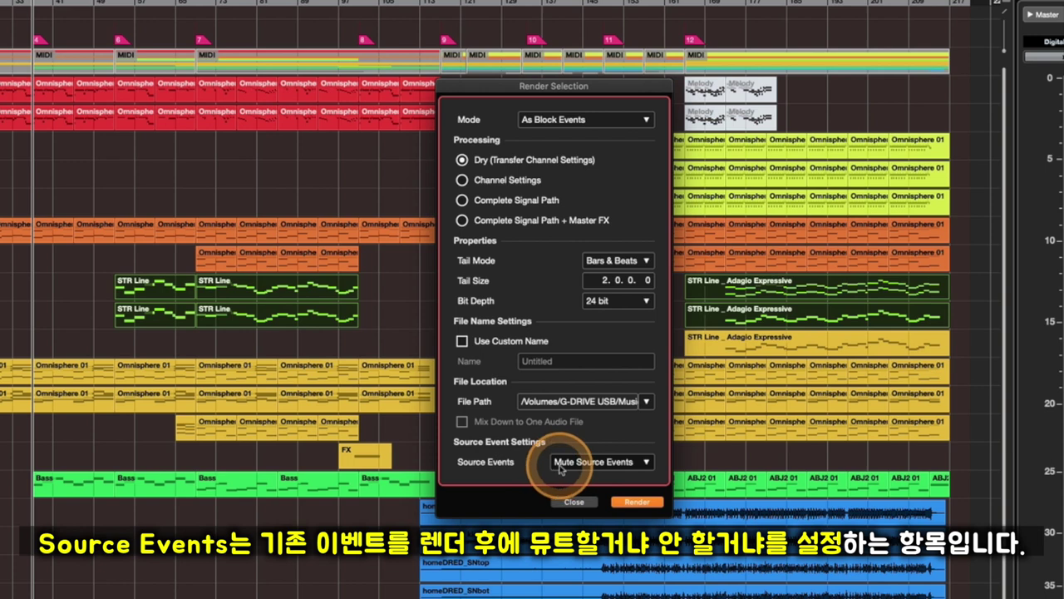
Keep Source Events set to Mute Source Events and render the selected STR Line MIDI events to audio
click(622, 464)
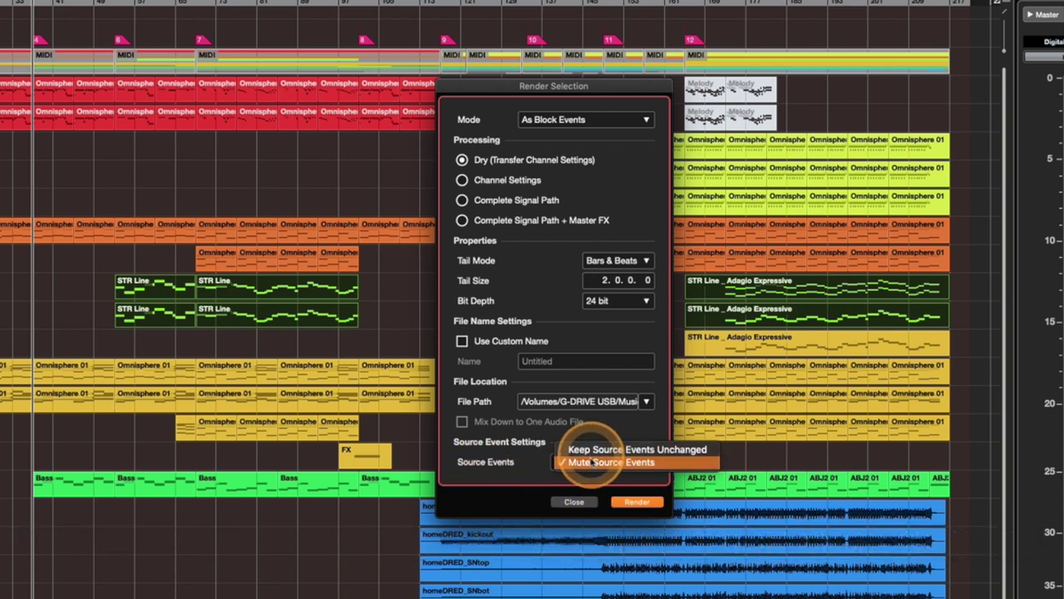
click(501, 482)
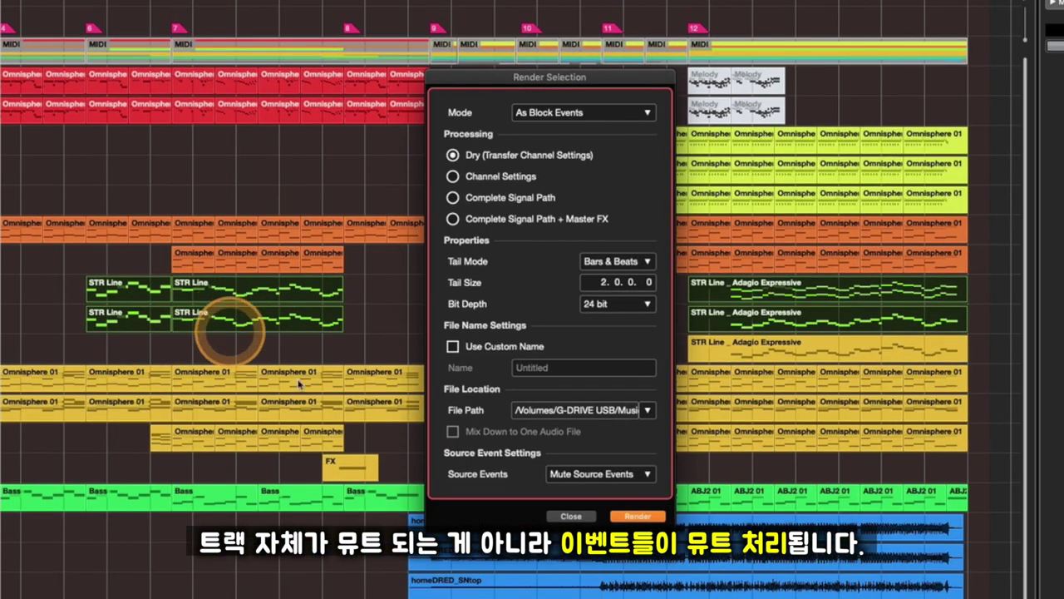
drag(551, 77, 525, 100)
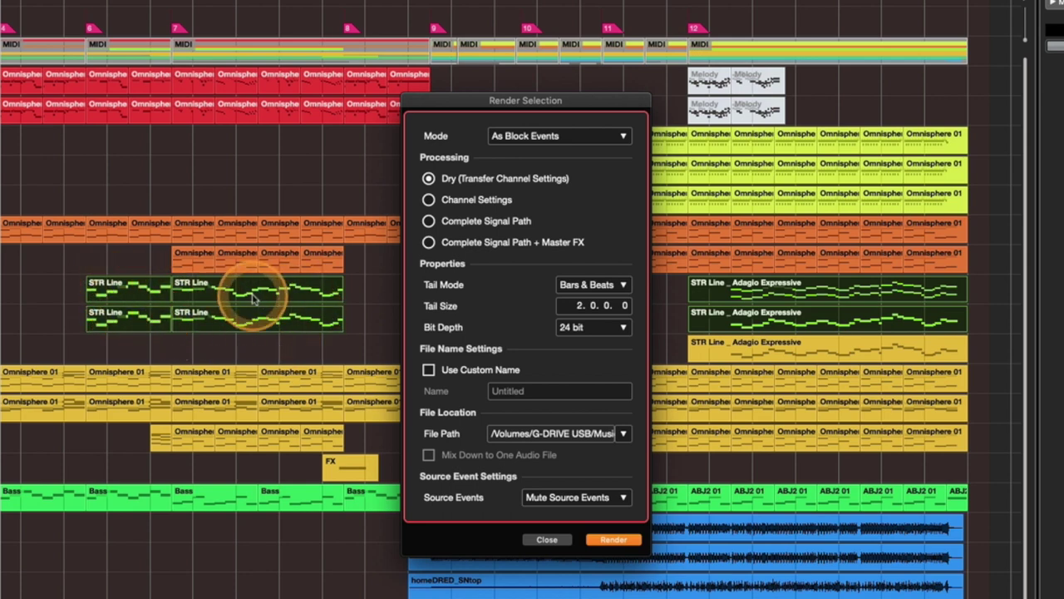
click(613, 541)
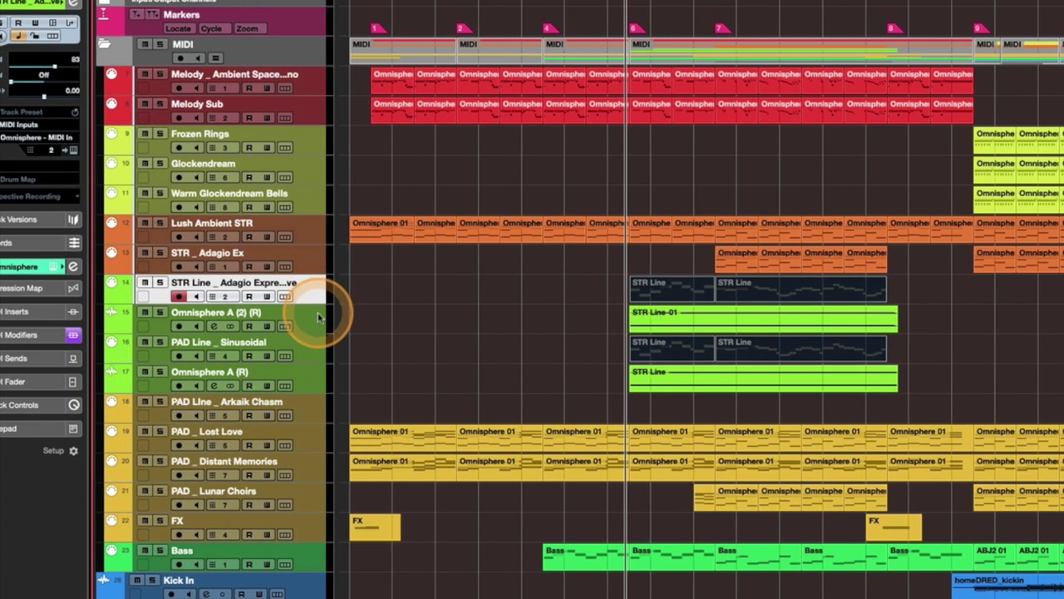
Select the two STR Line source events on the STR Line _ Adagio Expressive track and toggle their mute with the Mute tool
click(320, 313)
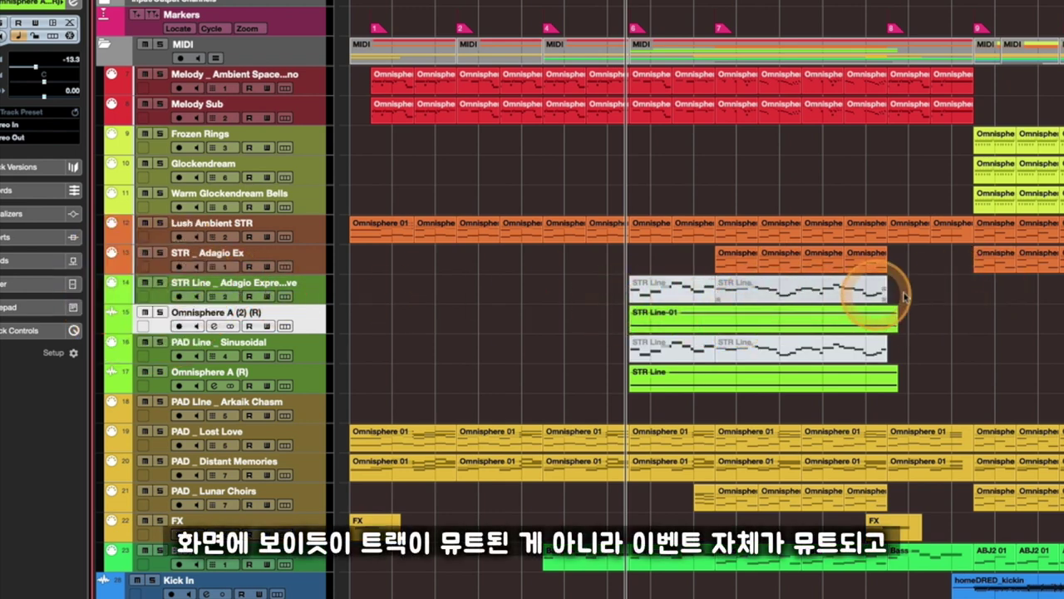
drag(926, 290, 615, 286)
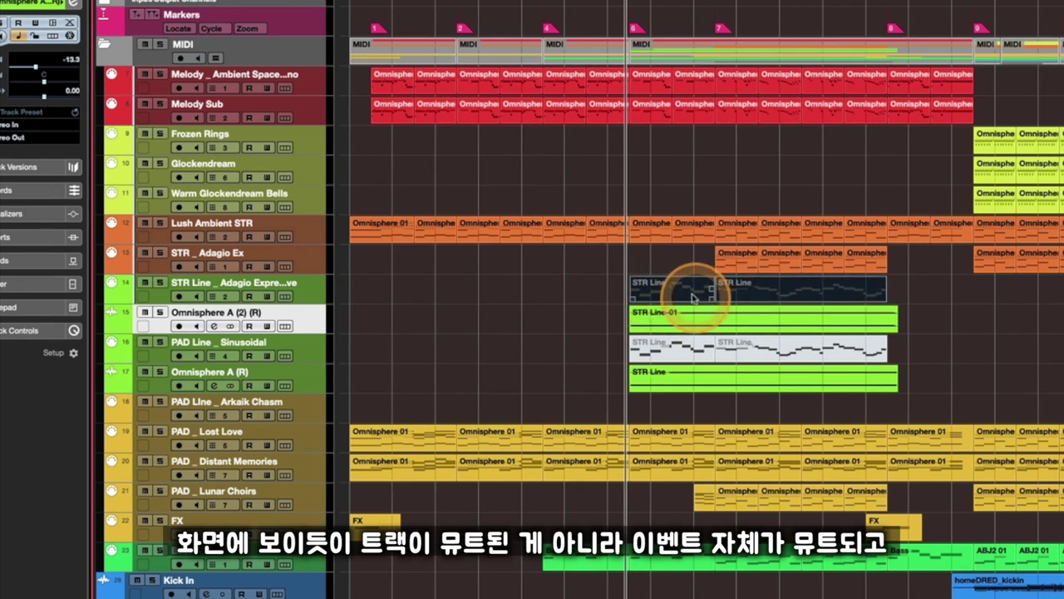
key(7)
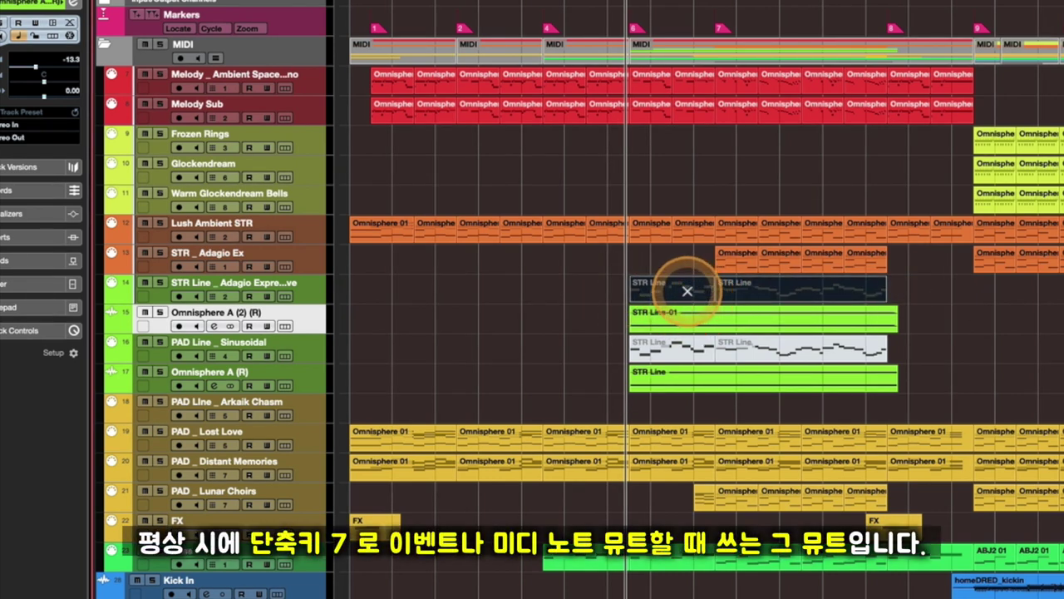
click(687, 290)
click(737, 296)
click(682, 290)
click(730, 296)
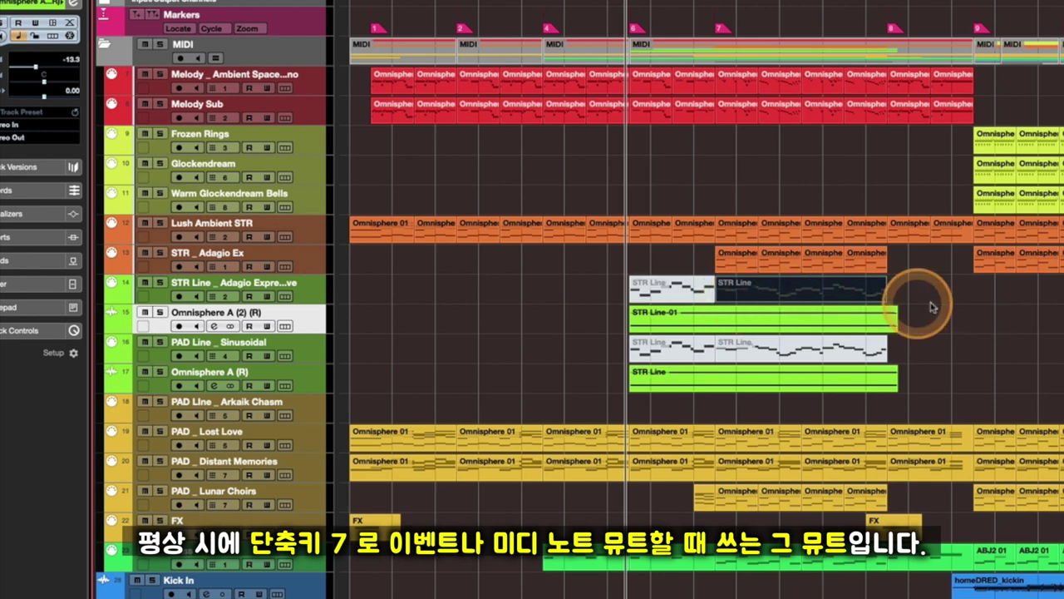
click(942, 309)
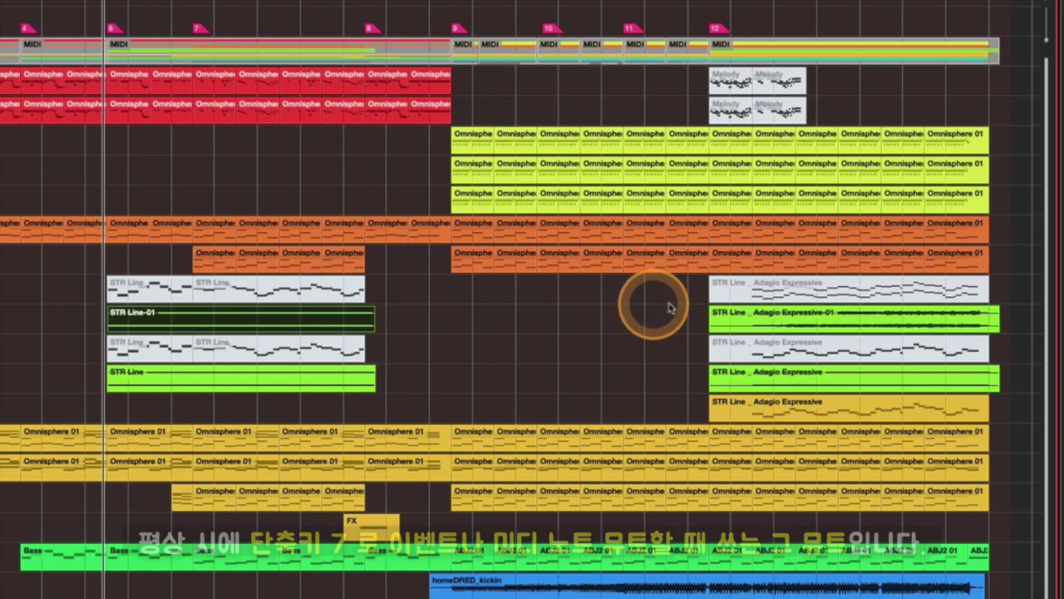
Check the rendered STR Line and STR Line _ Adagio Expressive audio events beneath their muted MIDI sources
click(751, 316)
click(781, 345)
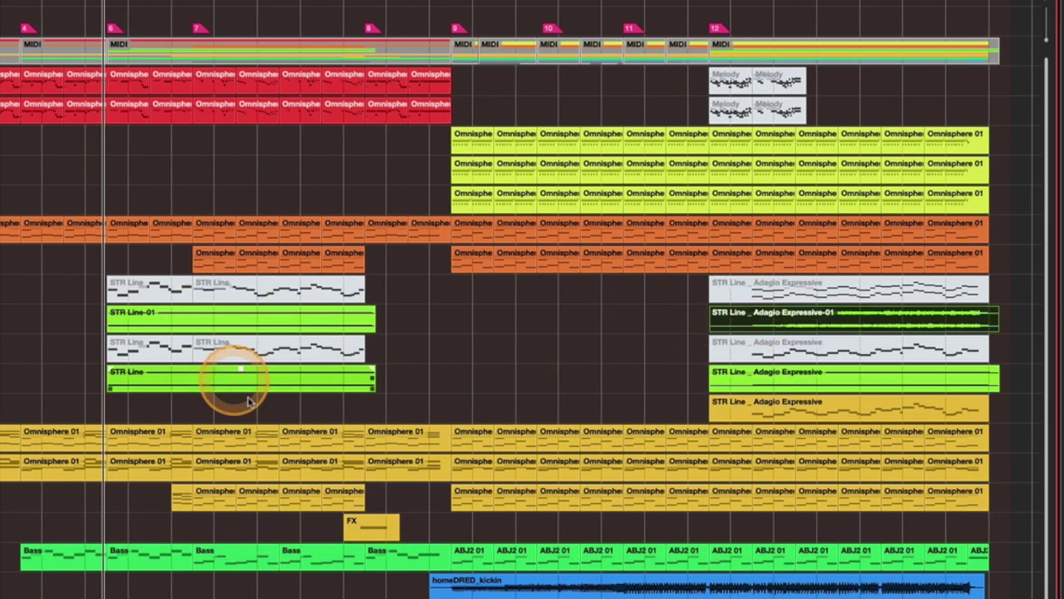
click(202, 323)
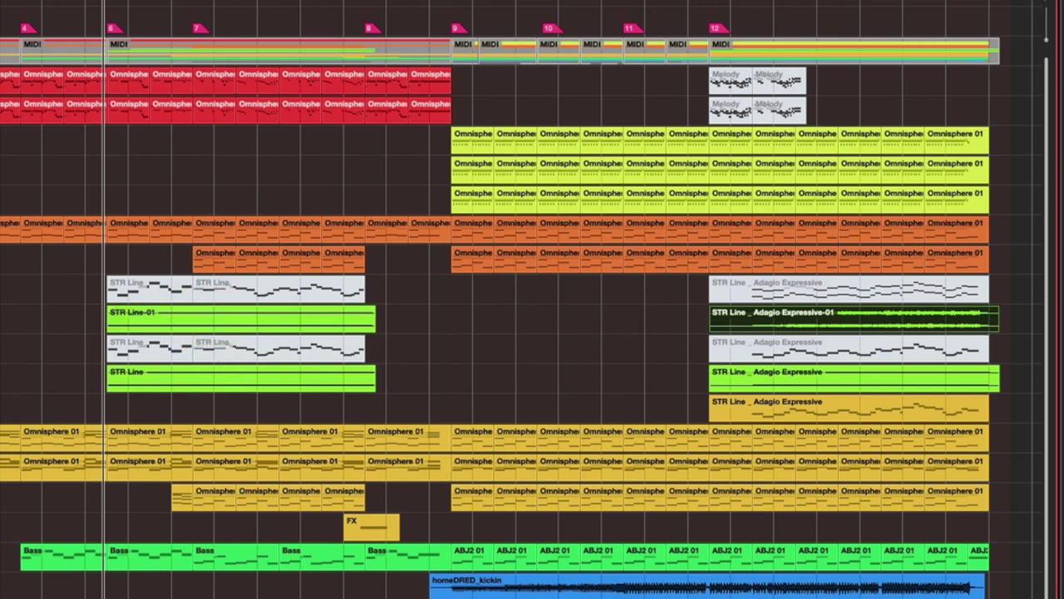
click(159, 316)
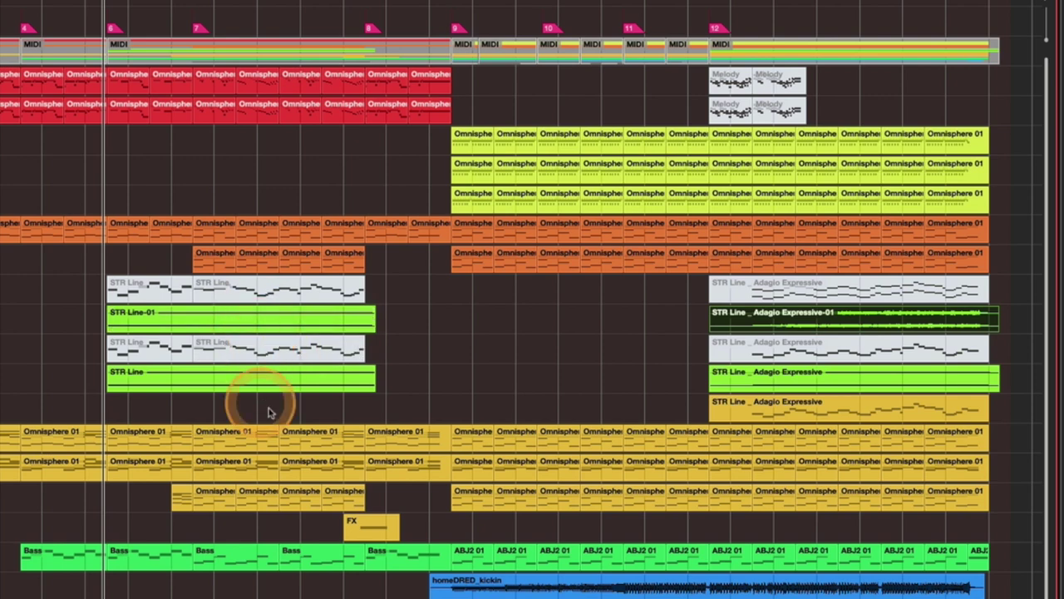
Compare the ends of the rendered audio events with the ends of their source MIDI events to examine the added tail
scroll(416, 385, right, 3)
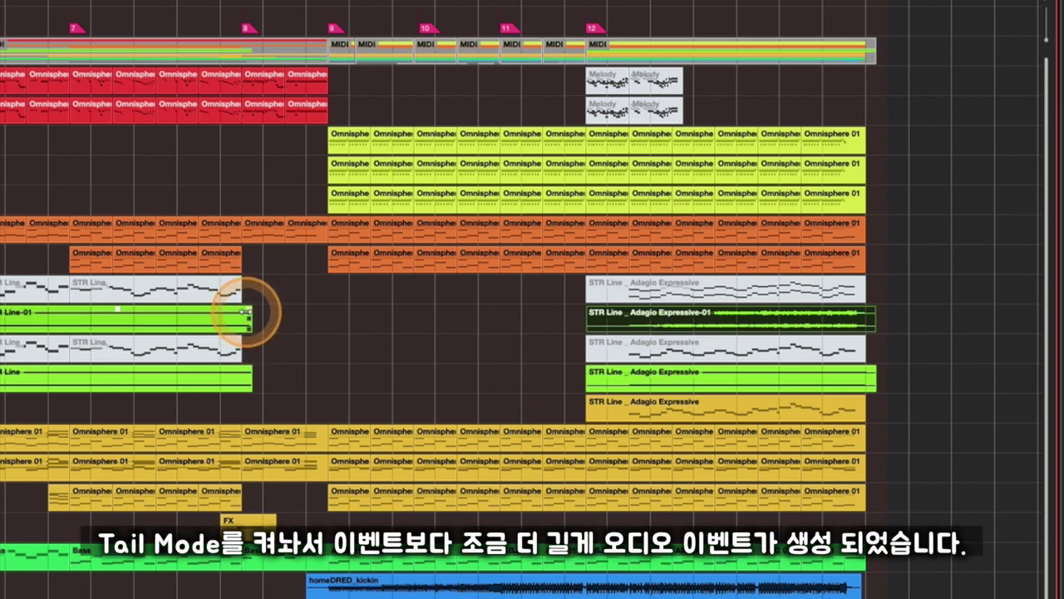
scroll(404, 316, up, 5)
scroll(451, 321, down, 4)
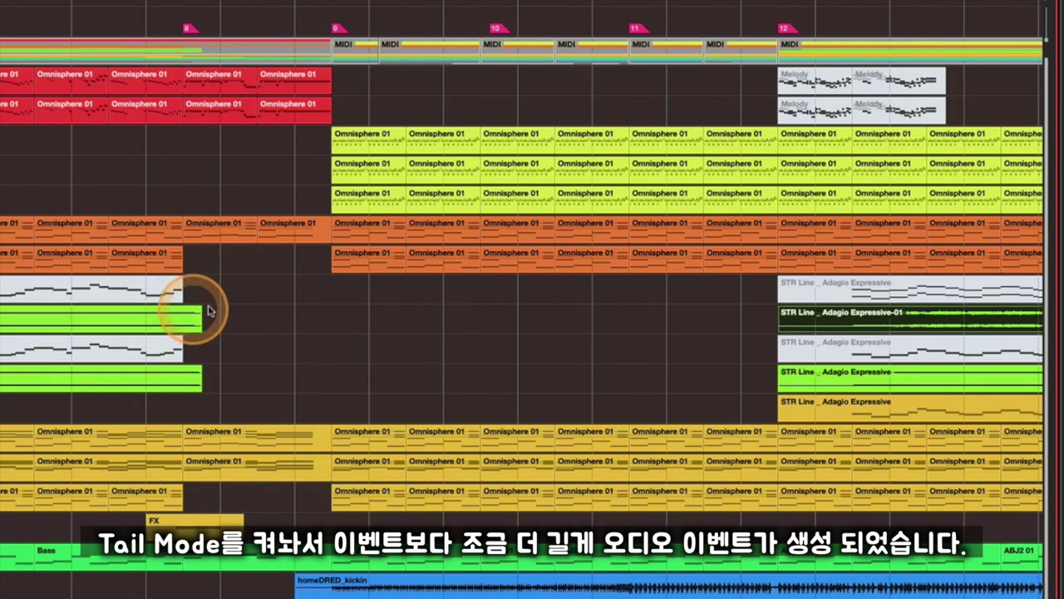
scroll(208, 332, right, 10)
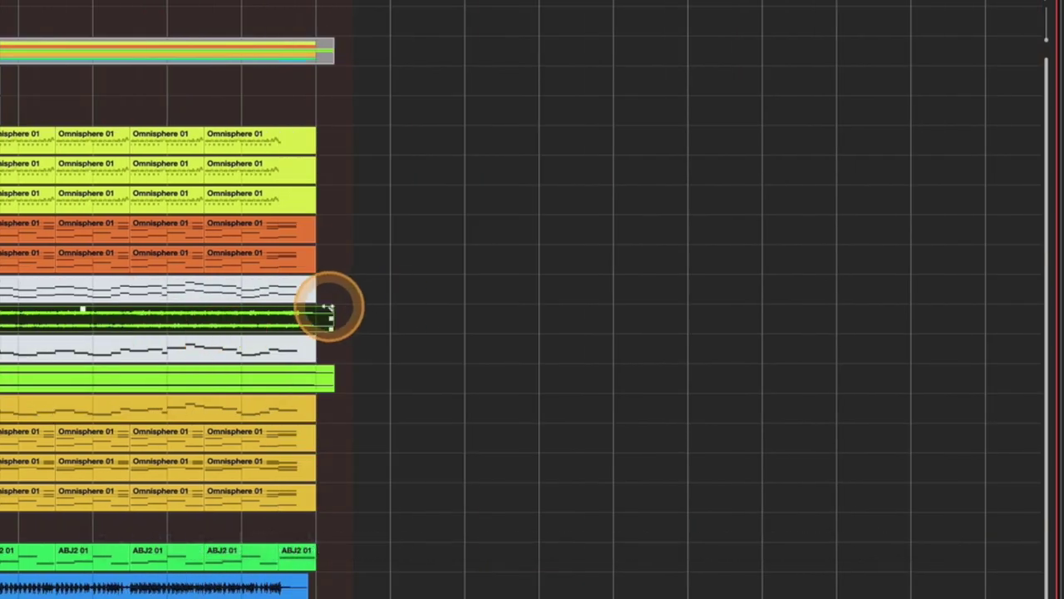
click(331, 378)
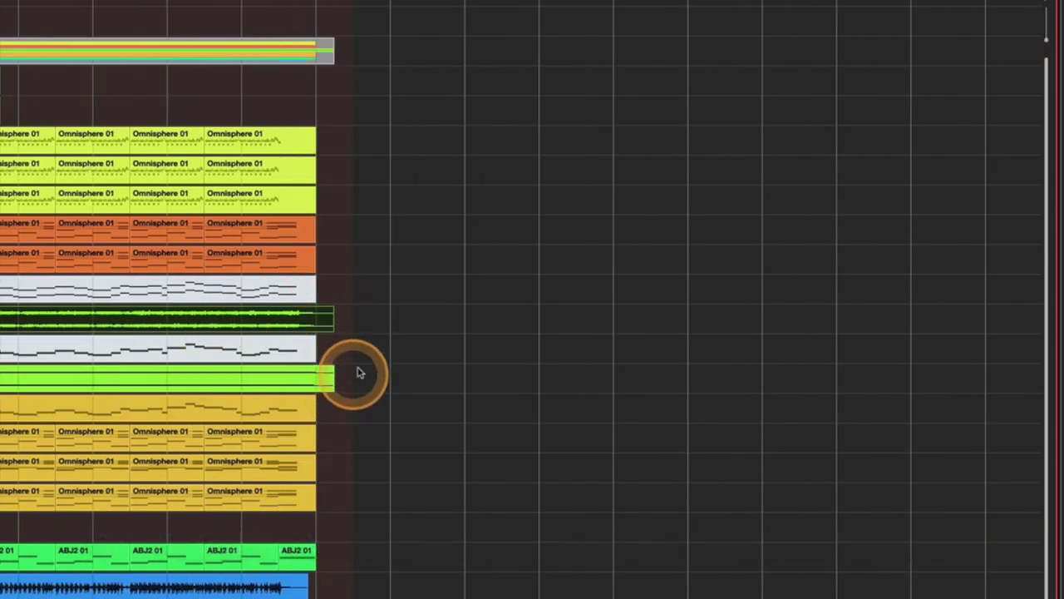
click(313, 327)
scroll(312, 330, left, 10)
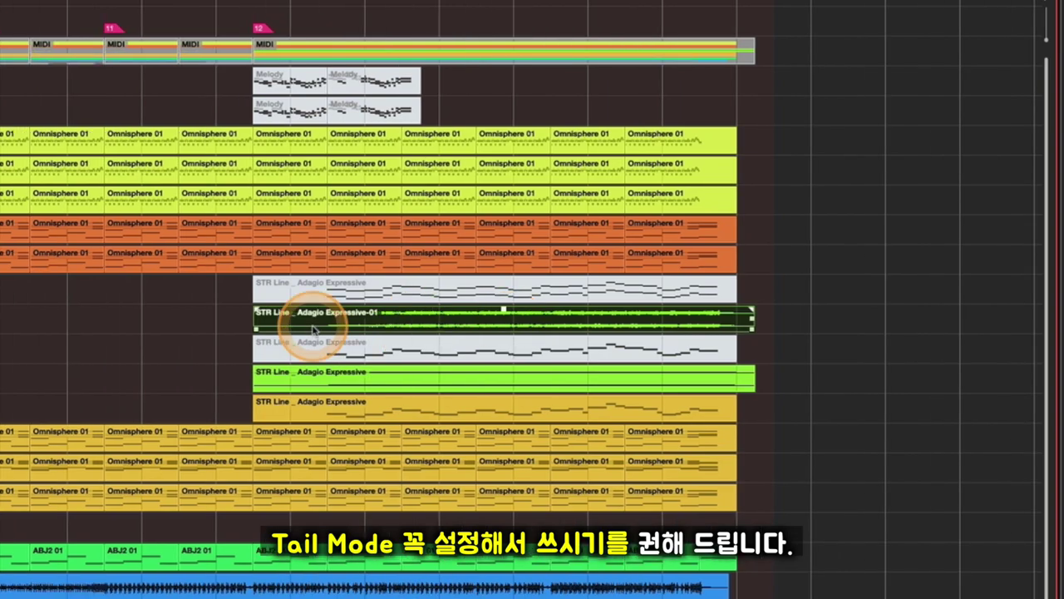
scroll(313, 330, left, 3)
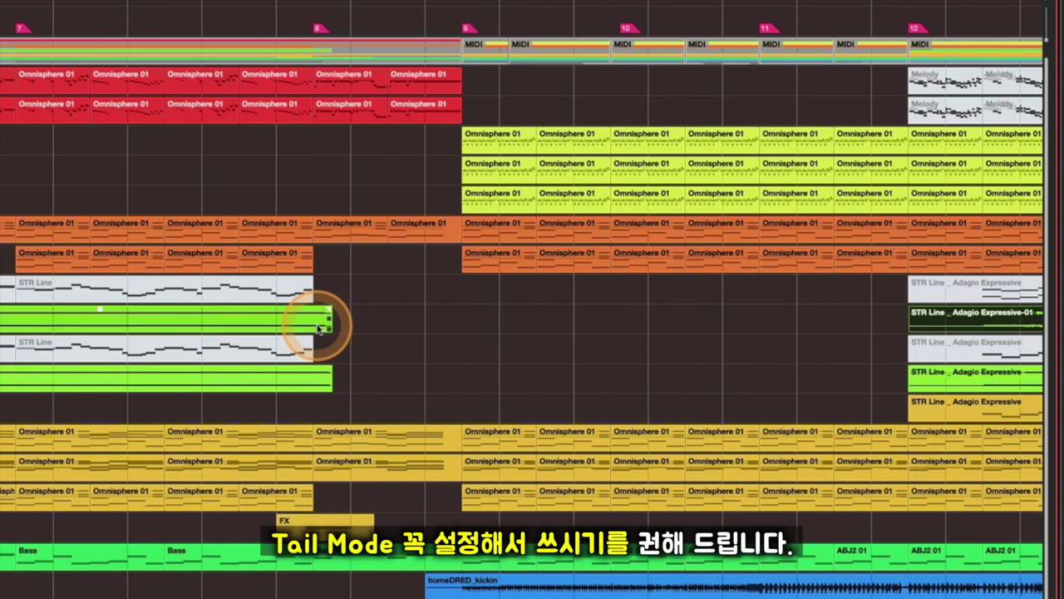
scroll(318, 329, down, 6)
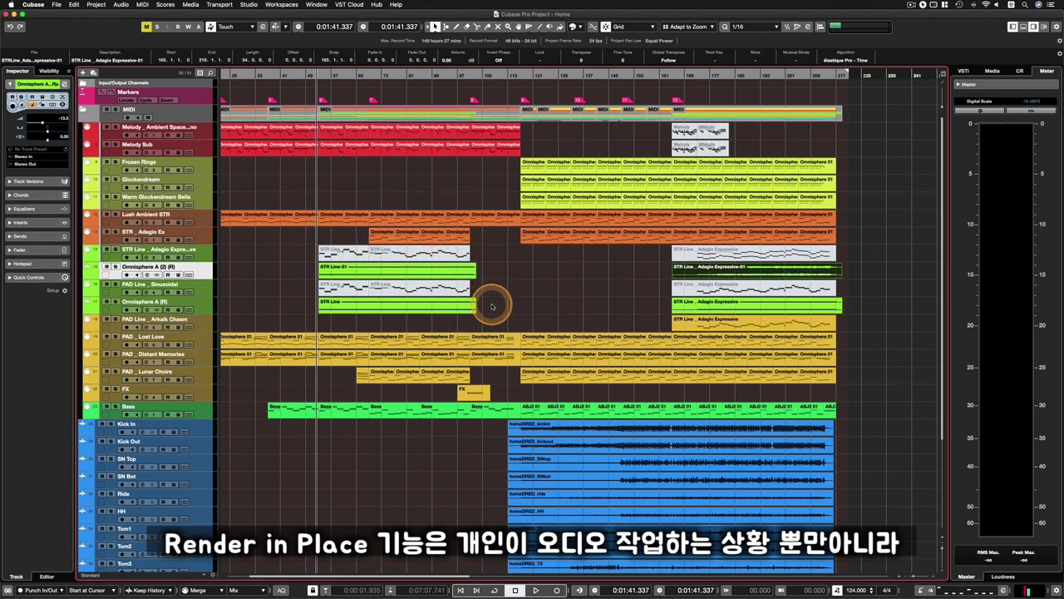
click(451, 276)
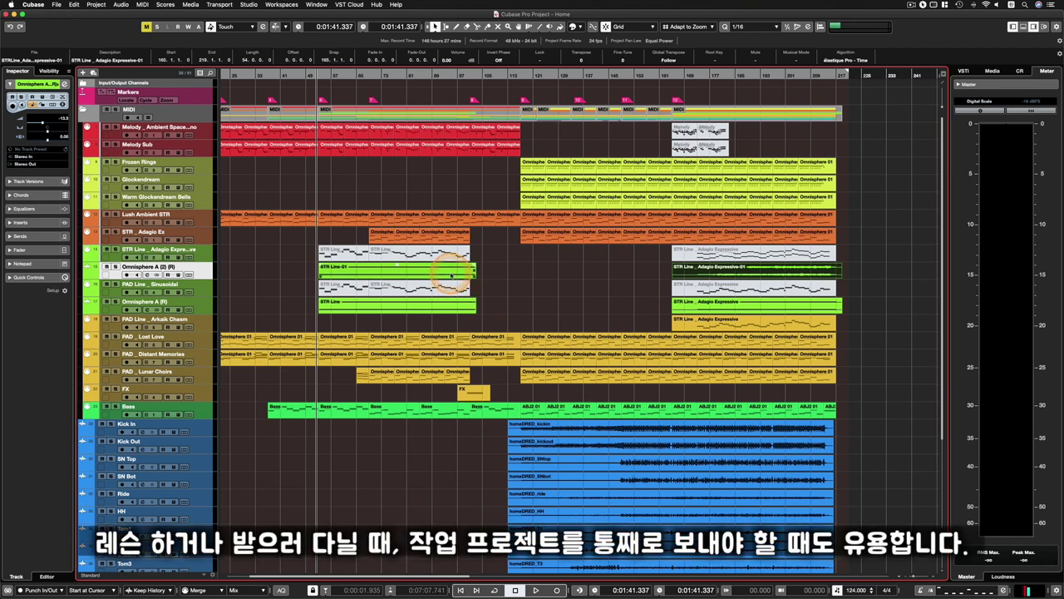